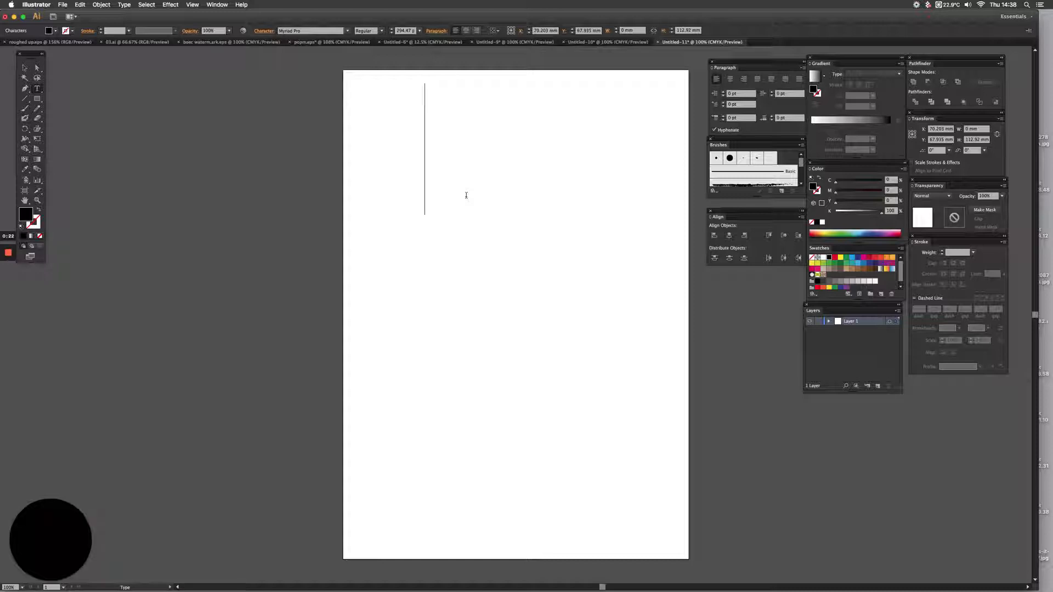
Enter the text "Hello" and move it to the centre of the artboard's upper half
{"action": "type", "text": "Hello"}
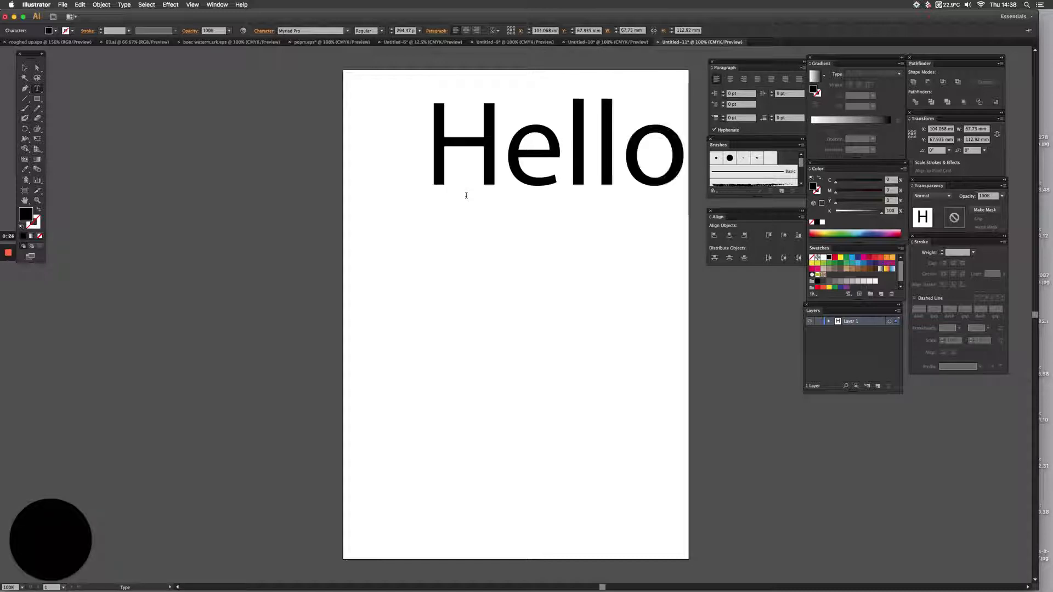
{"action": "left_click", "coordinate": [24, 67]}
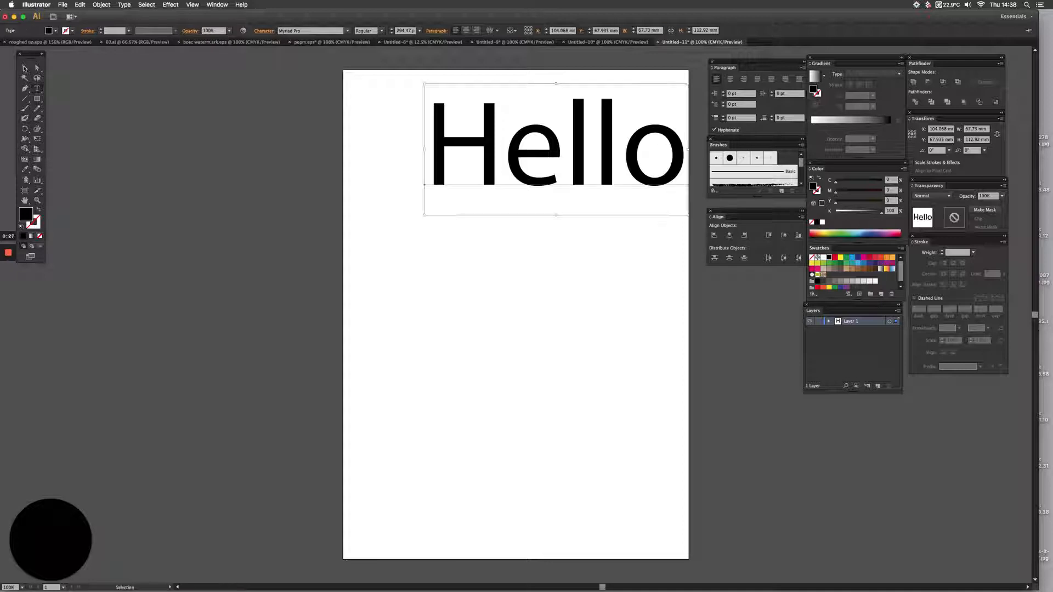
{"action": "left_click_drag", "start_coordinate": [513, 187], "coordinate": [476, 228]}
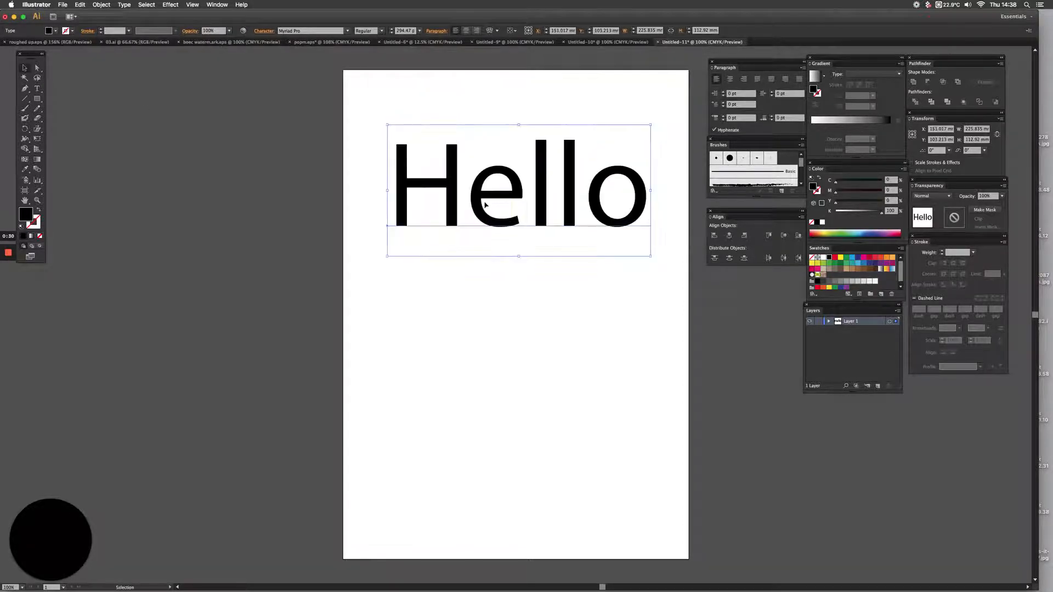
Set the font of the Hello text to Autolova
{"action": "left_click", "coordinate": [318, 33]}
{"action": "type", "text": "Autolova"}
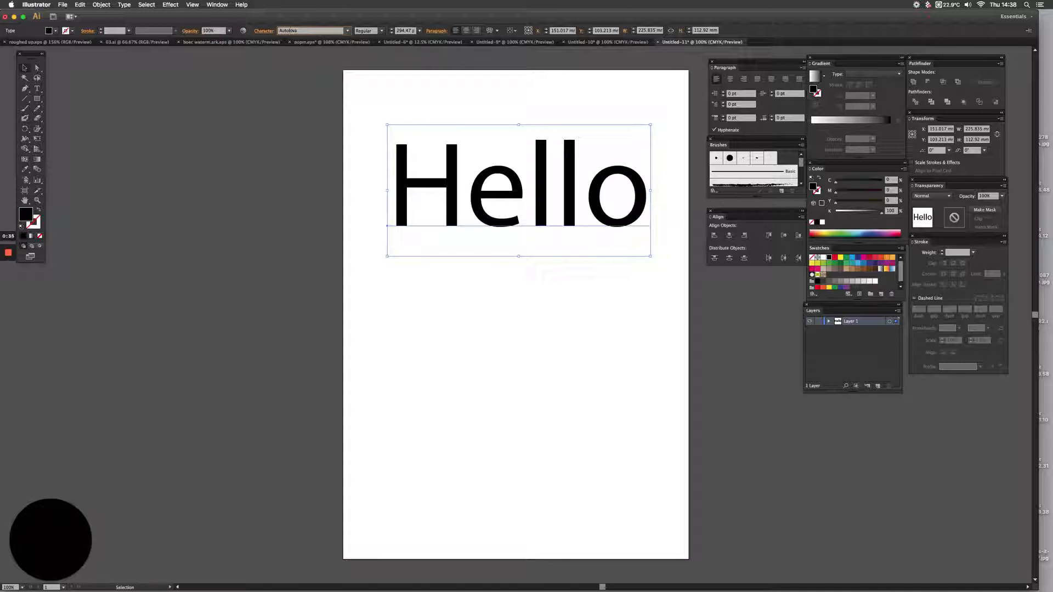
{"action": "key", "text": "Return"}
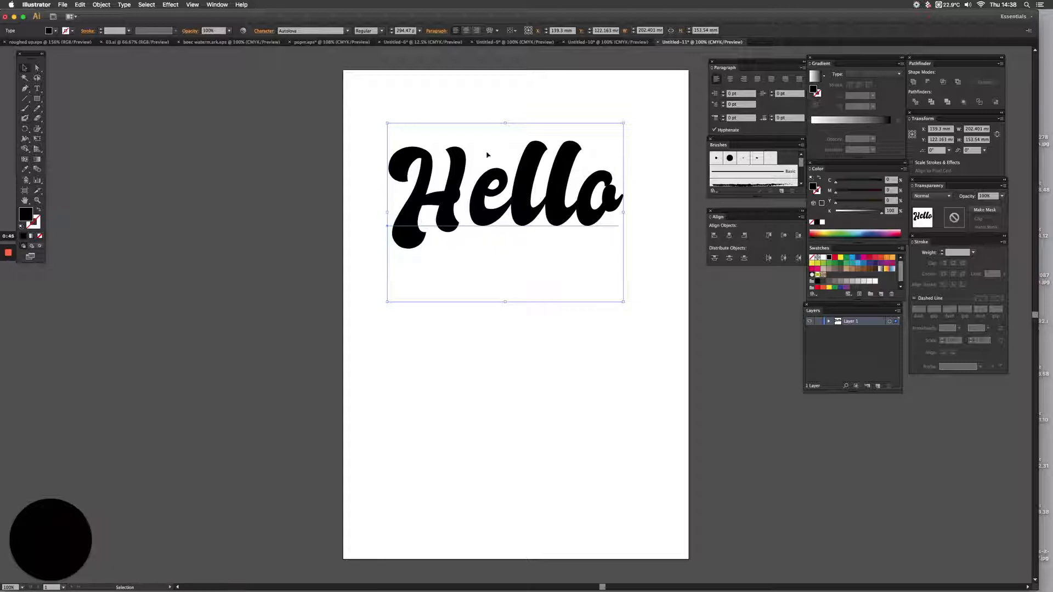
Try tighter kerning between the H and e of Hello and loosen it back
{"action": "left_click", "coordinate": [38, 90]}
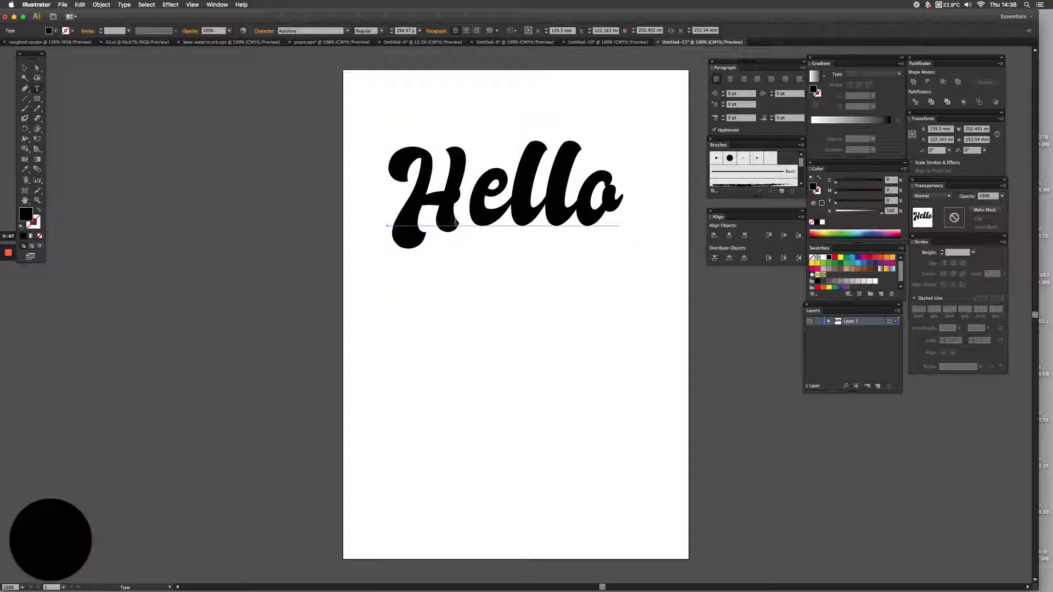
{"action": "left_click", "coordinate": [466, 220]}
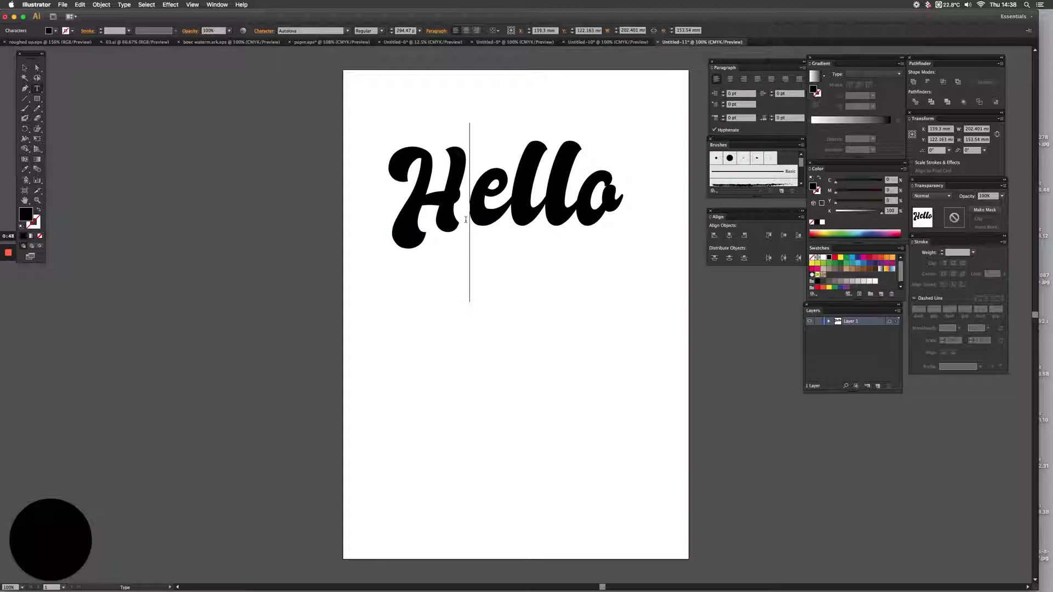
{"action": "key", "text": "alt+Left"}
{"action": "key", "text": "alt+Left"}
{"action": "key", "text": "alt+Left"}
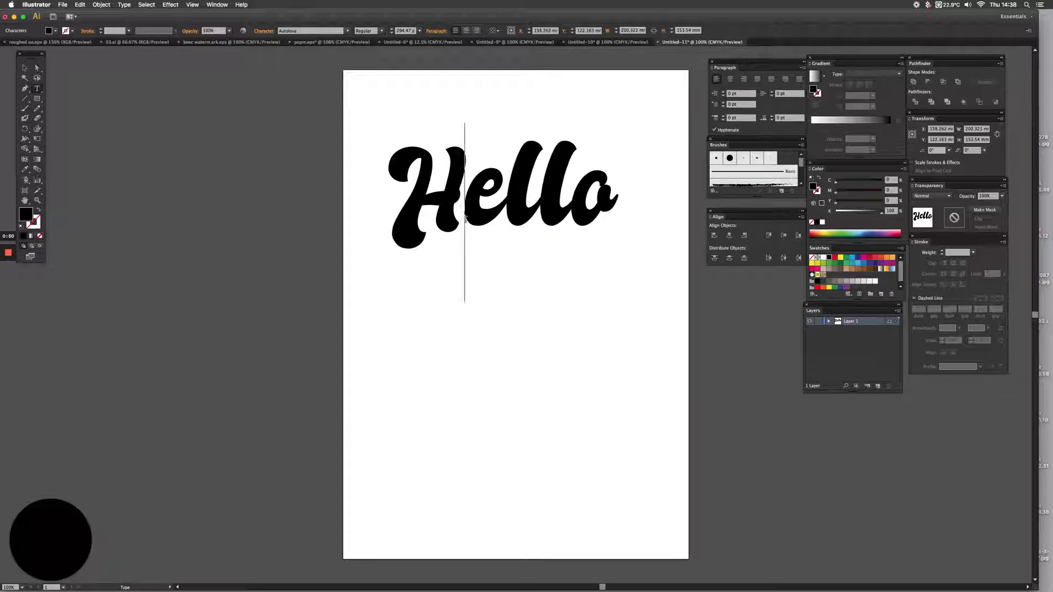
{"action": "key", "text": "alt+Right"}
{"action": "key", "text": "alt+Right"}
{"action": "key", "text": "alt+Right"}
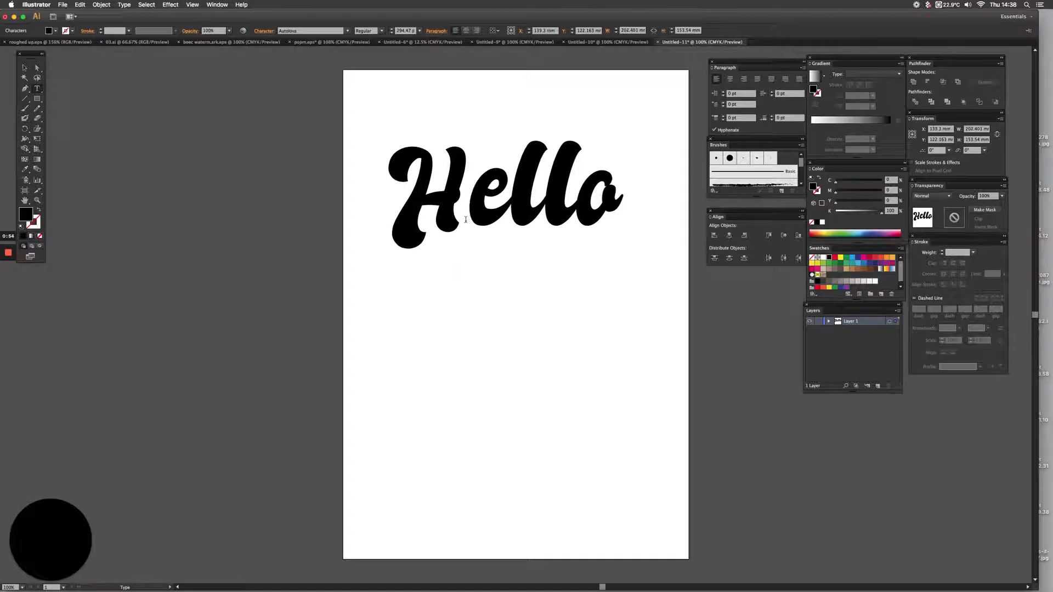
Convert the Hello text to outlines and check its paths in outline view
{"action": "left_click", "coordinate": [25, 67]}
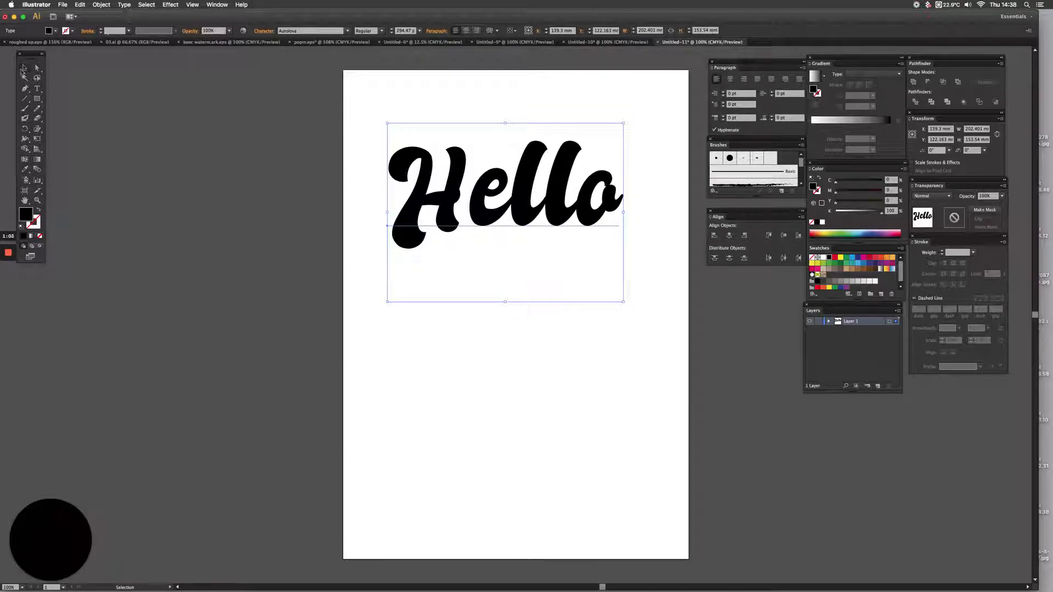
{"action": "left_click", "coordinate": [124, 5]}
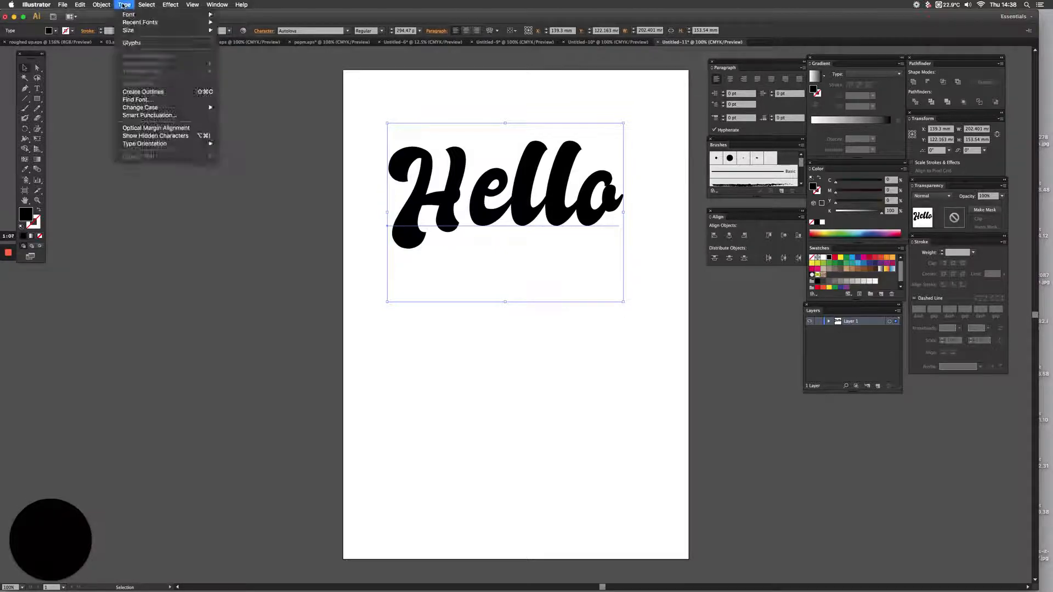
{"action": "left_click", "coordinate": [153, 91]}
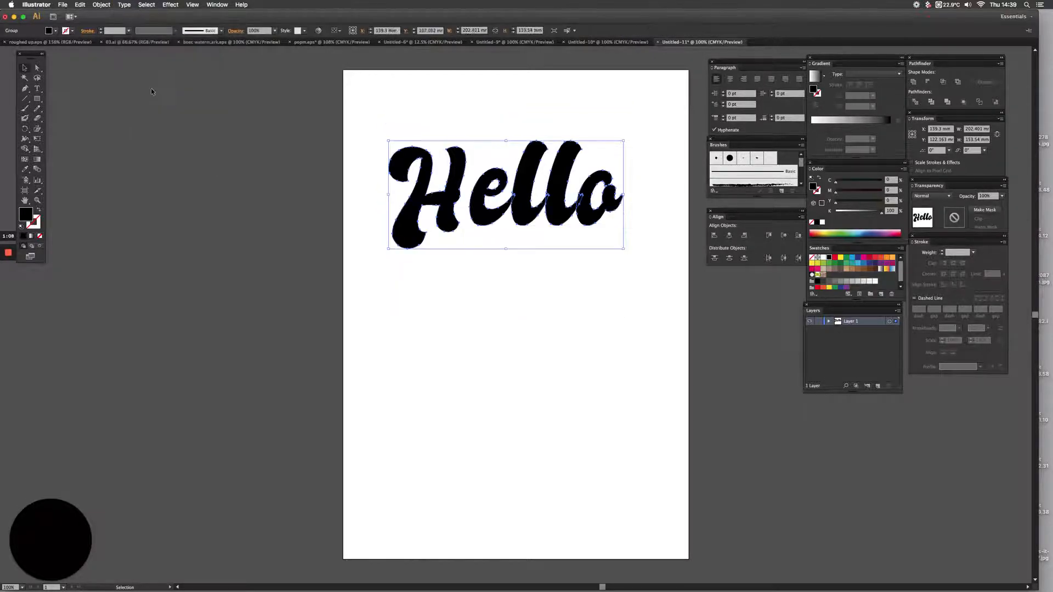
{"action": "key", "text": "a"}
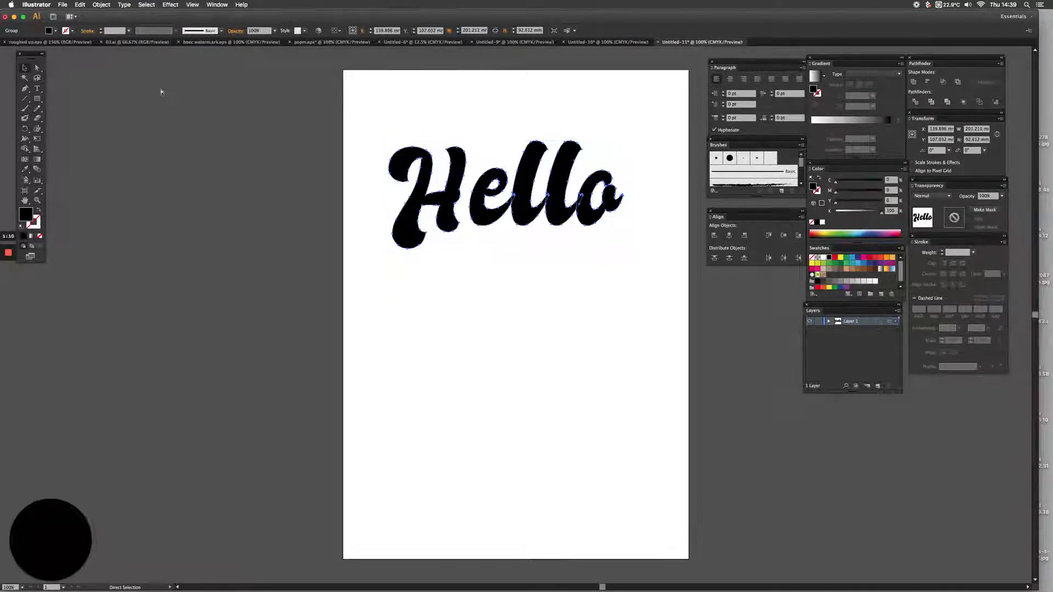
{"action": "key", "text": "super+y"}
{"action": "key", "text": "super+y"}
{"action": "key", "text": "v"}
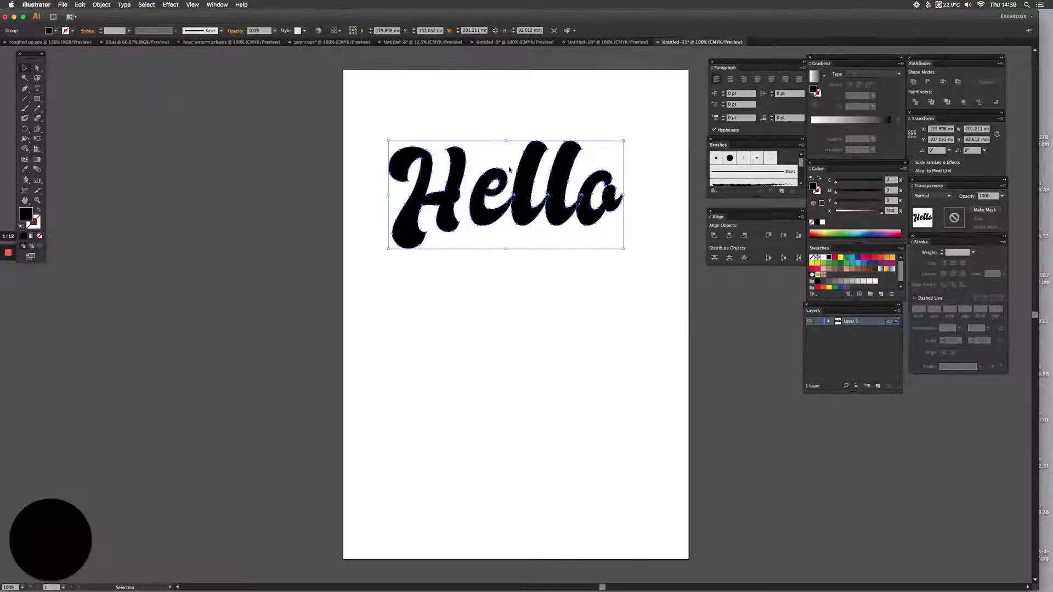
Ungroup the outlined Hello and select the H and e individually to check that they are separate
{"action": "left_click", "coordinate": [496, 104]}
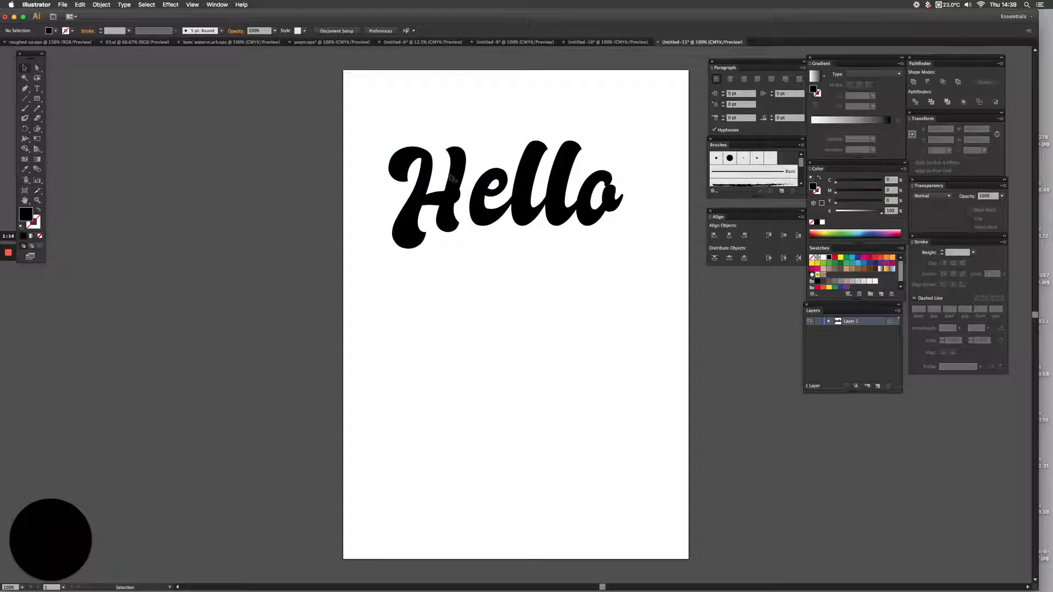
{"action": "left_click_drag", "start_coordinate": [382, 128], "coordinate": [390, 190]}
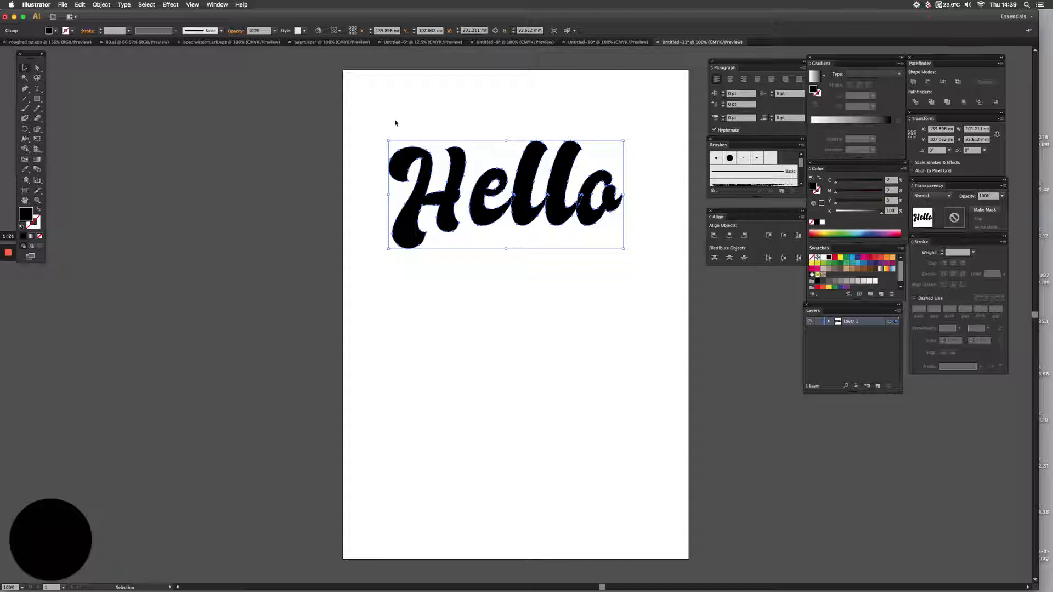
{"action": "key", "text": "super+8"}
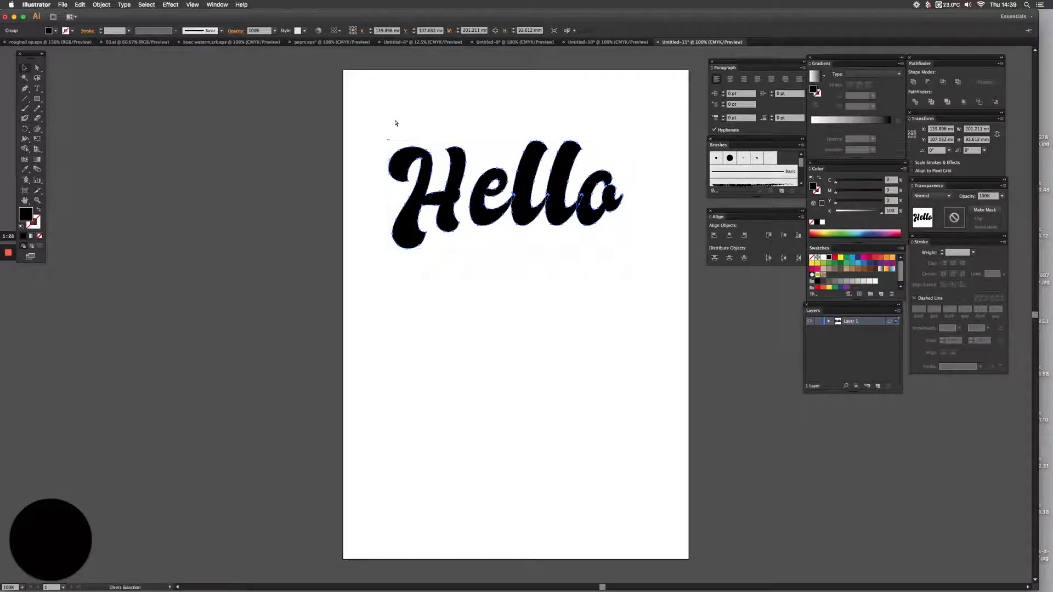
{"action": "left_click", "coordinate": [461, 126]}
{"action": "left_click", "coordinate": [453, 187]}
{"action": "left_click", "coordinate": [509, 200]}
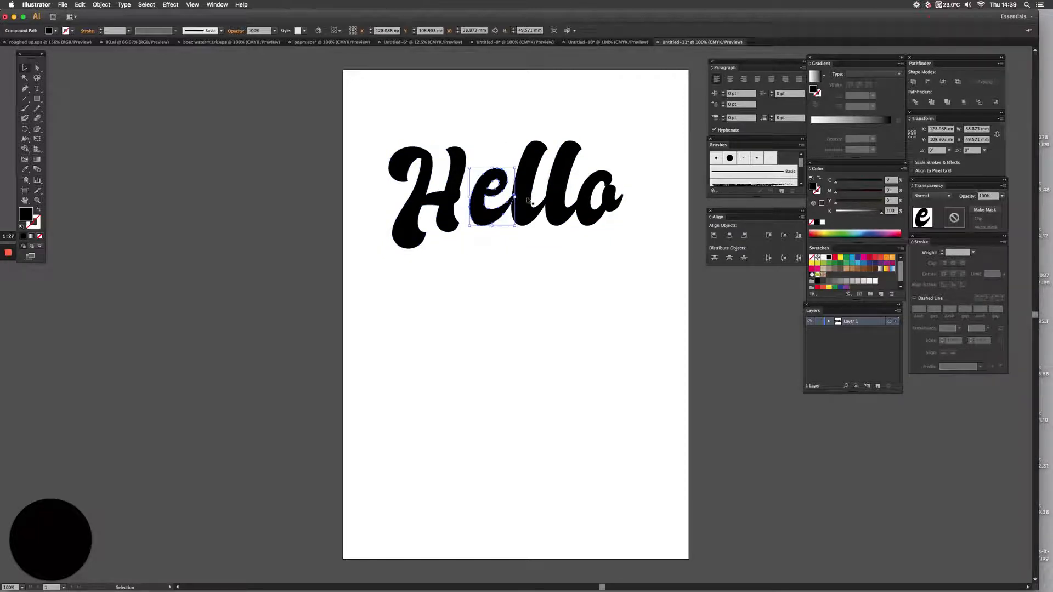
{"action": "left_click", "coordinate": [505, 134]}
Enlarge the letter H about its centre to about 77 mm wide and 101 mm high
{"action": "left_click_drag", "start_coordinate": [364, 128], "coordinate": [455, 246]}
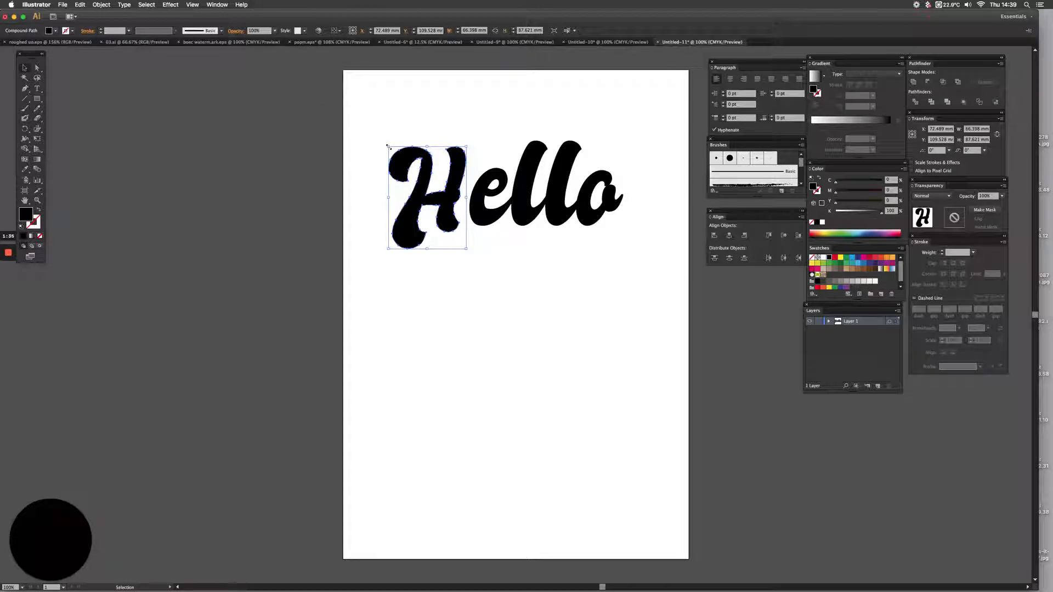
{"action": "left_click_drag", "start_coordinate": [388, 147], "coordinate": [362, 141]}
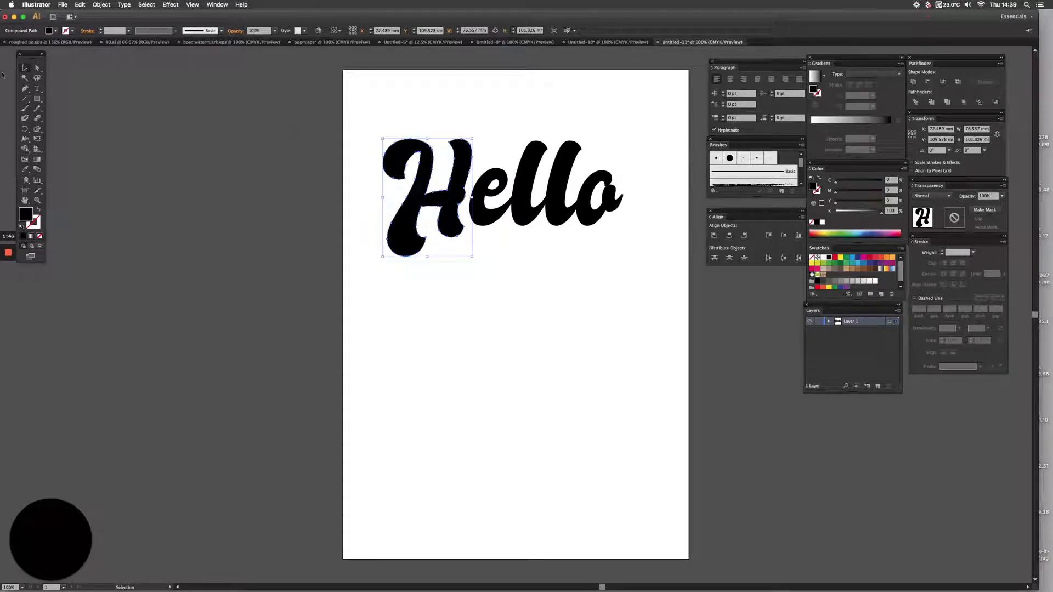
{"action": "left_click", "coordinate": [433, 177]}
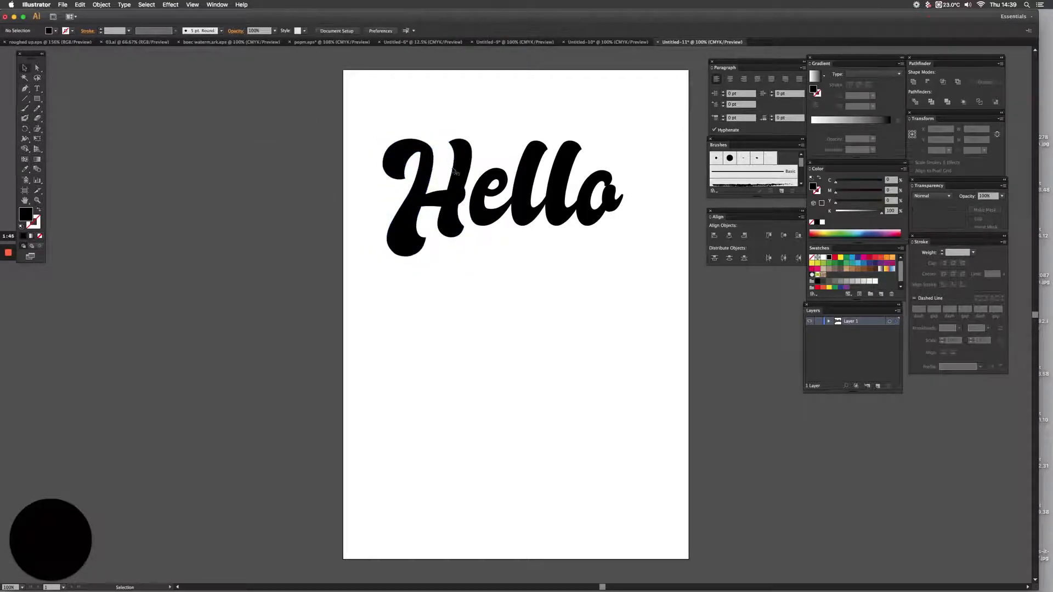
Move the letters "ello" together slightly closer to the enlarged H
{"action": "left_click_drag", "start_coordinate": [492, 143], "coordinate": [637, 242]}
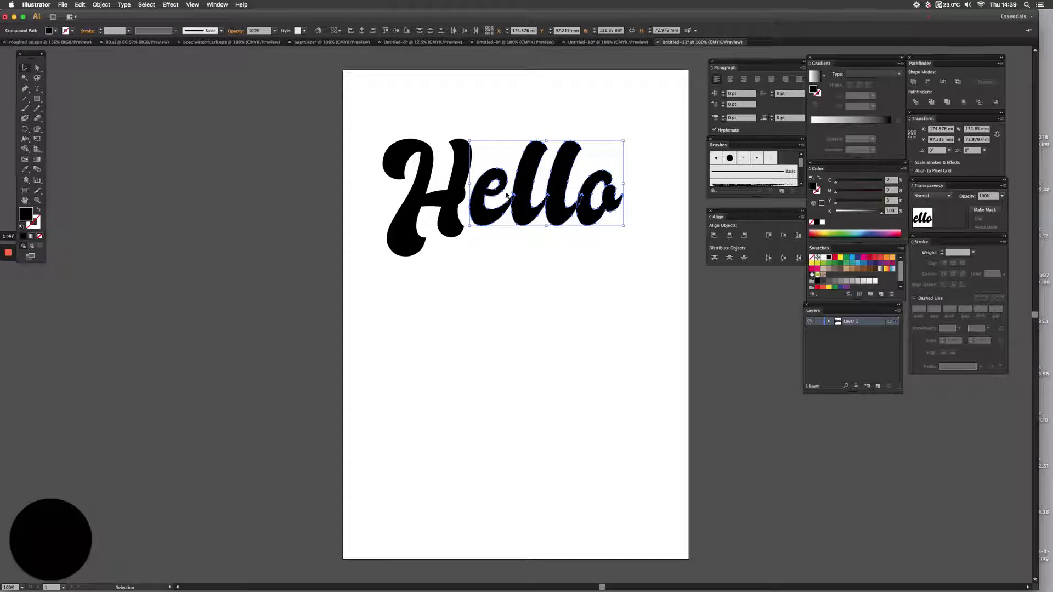
{"action": "left_click_drag", "start_coordinate": [594, 187], "coordinate": [590, 186]}
{"action": "left_click", "coordinate": [562, 285]}
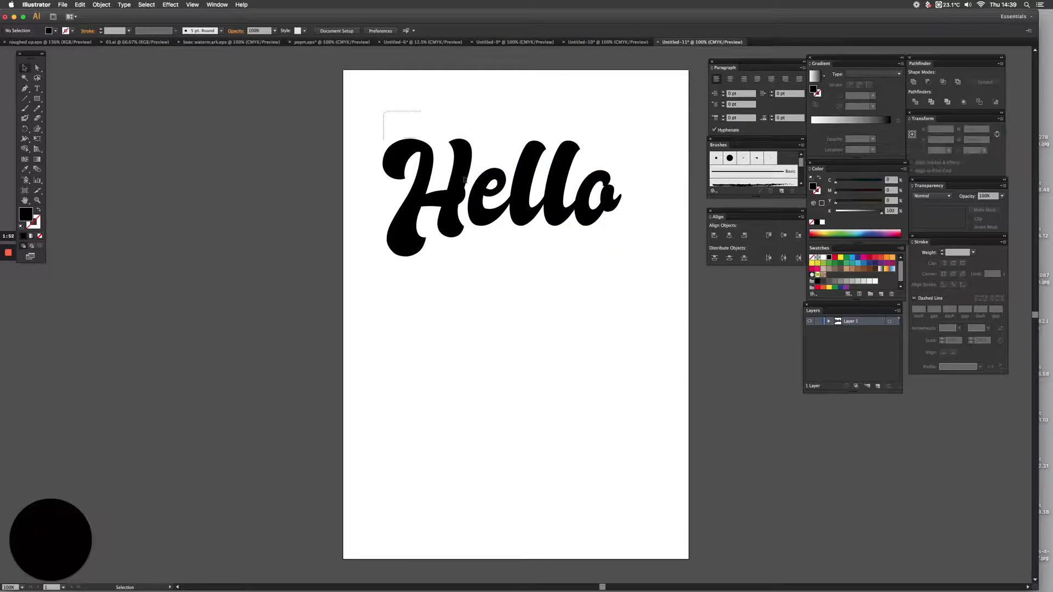
Rotate the whole Hello lettering slightly anticlockwise so that it slants upward
{"action": "left_click_drag", "start_coordinate": [384, 109], "coordinate": [629, 278]}
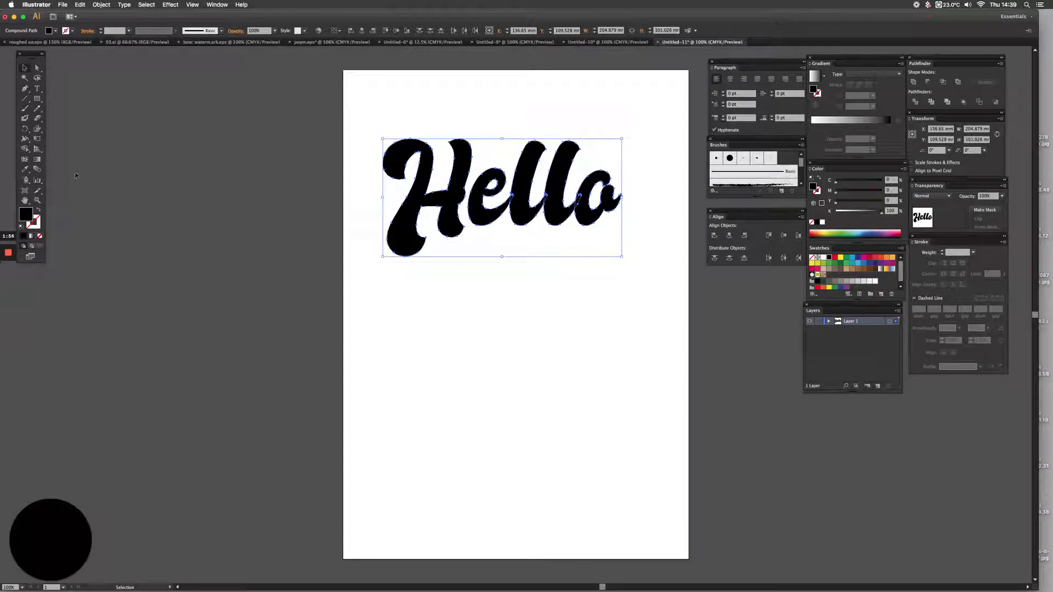
{"action": "left_click", "coordinate": [33, 129]}
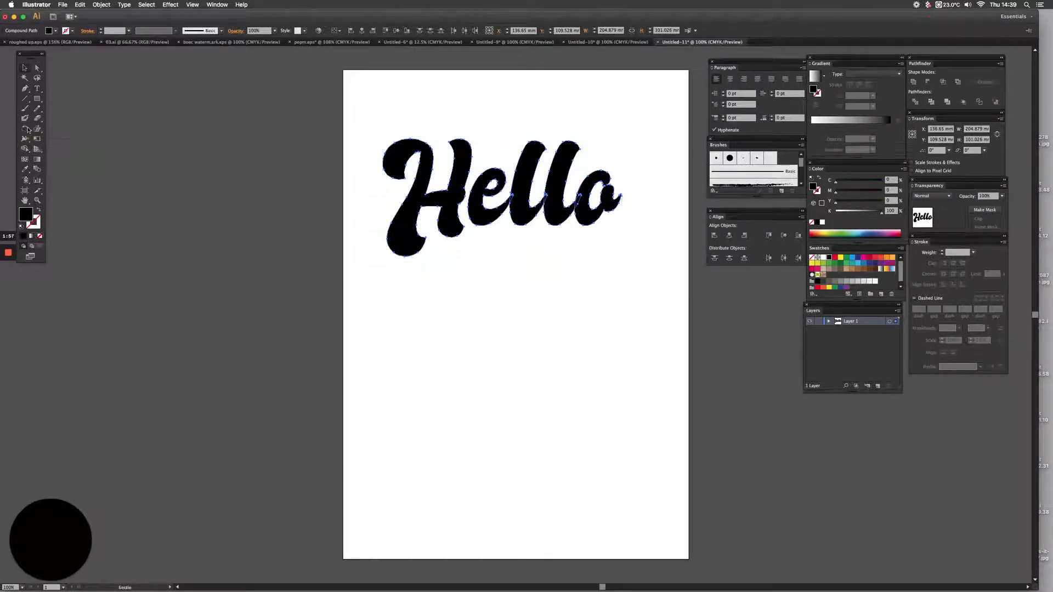
{"action": "left_click", "coordinate": [25, 130]}
{"action": "left_click_drag", "start_coordinate": [595, 129], "coordinate": [585, 118]}
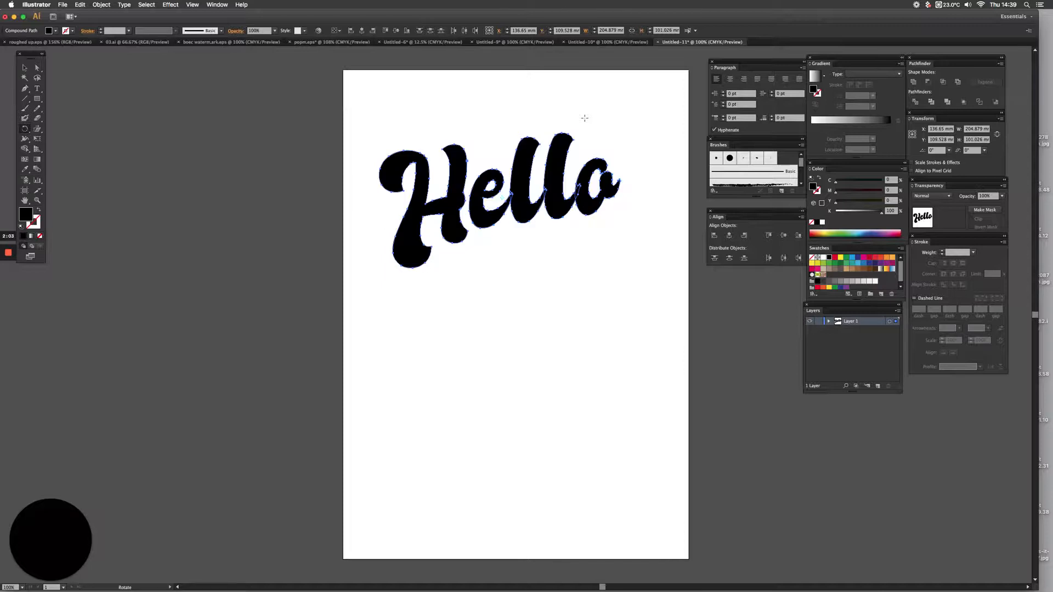
{"action": "left_click", "coordinate": [24, 70]}
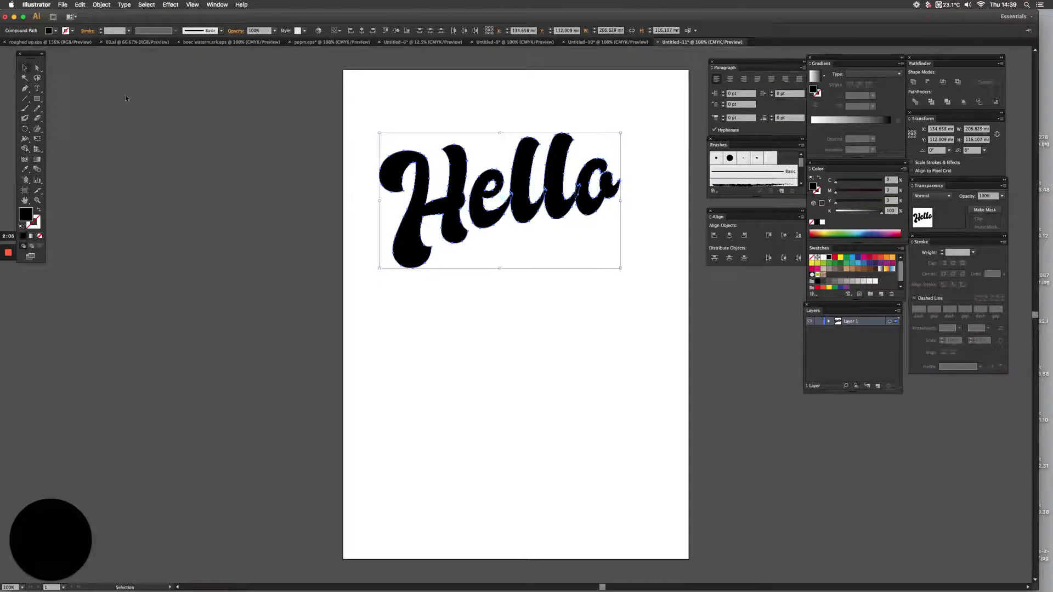
{"action": "left_click", "coordinate": [551, 226]}
In outline view, delete the anchor points of the exit tail on the final letter o
{"action": "left_click_drag", "start_coordinate": [568, 147], "coordinate": [658, 244]}
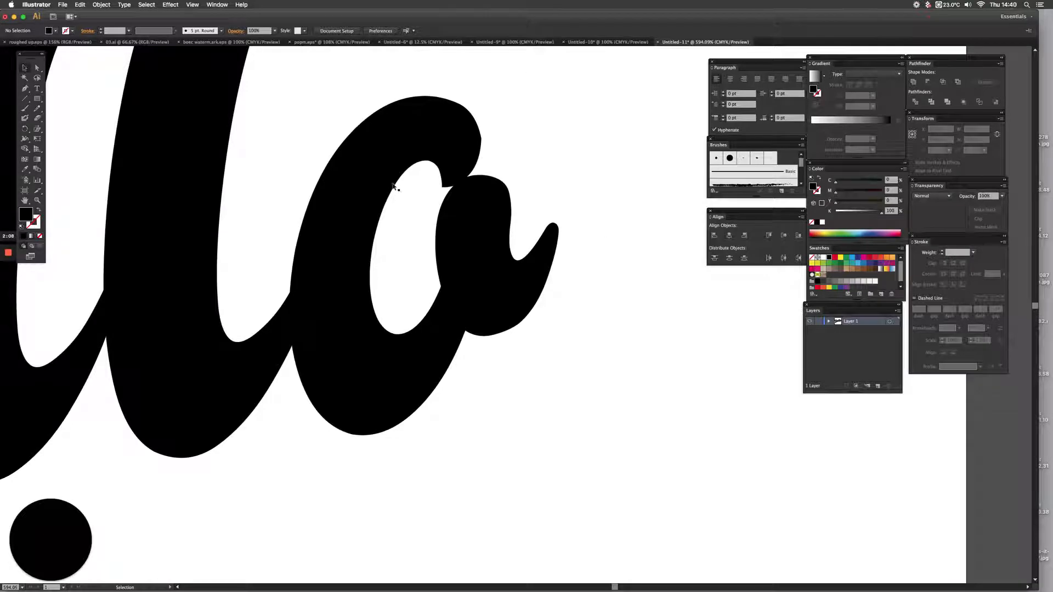
{"action": "key", "text": "super+y"}
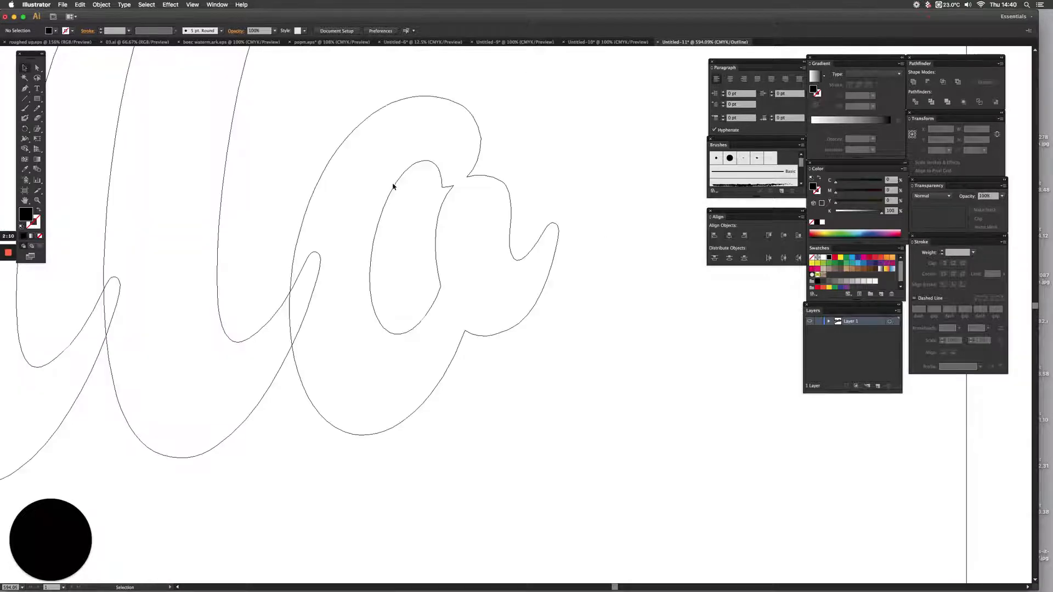
{"action": "left_click", "coordinate": [37, 68]}
{"action": "left_click", "coordinate": [37, 69]}
{"action": "left_click_drag", "start_coordinate": [601, 211], "coordinate": [506, 291]}
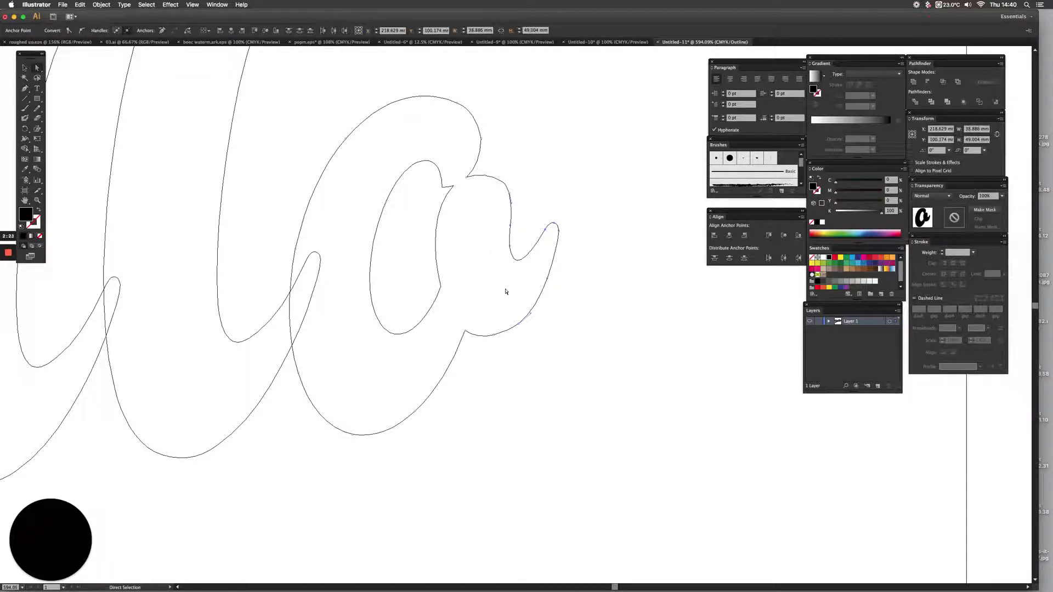
{"action": "key", "text": "Delete"}
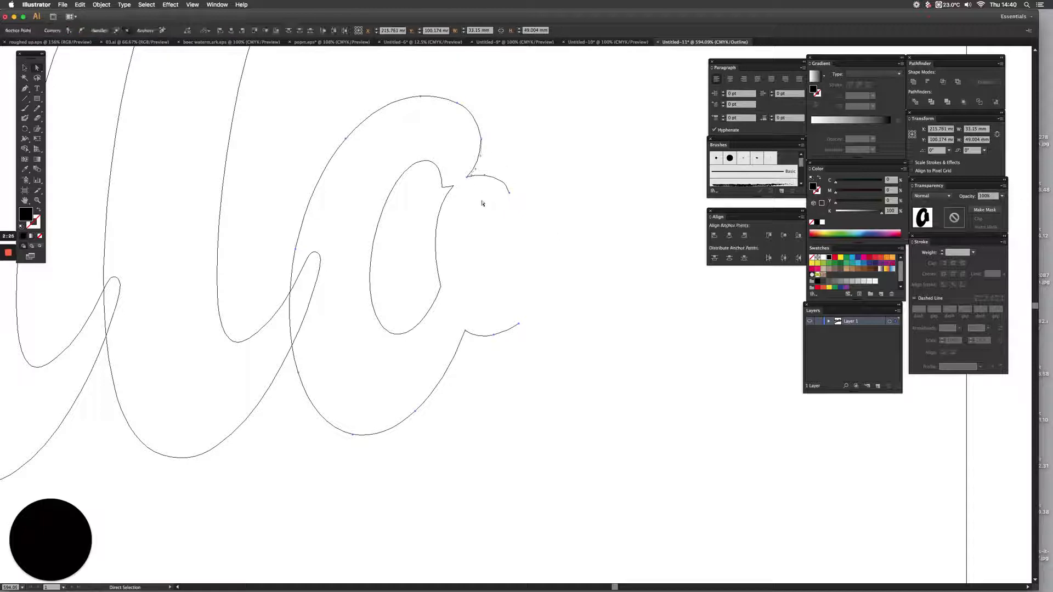
Delete the anchor points of the o's remaining loop, its inner notch and the lower stub, leaving both contours open on the right side
{"action": "left_click_drag", "start_coordinate": [460, 168], "coordinate": [486, 189]}
{"action": "key", "text": "Delete"}
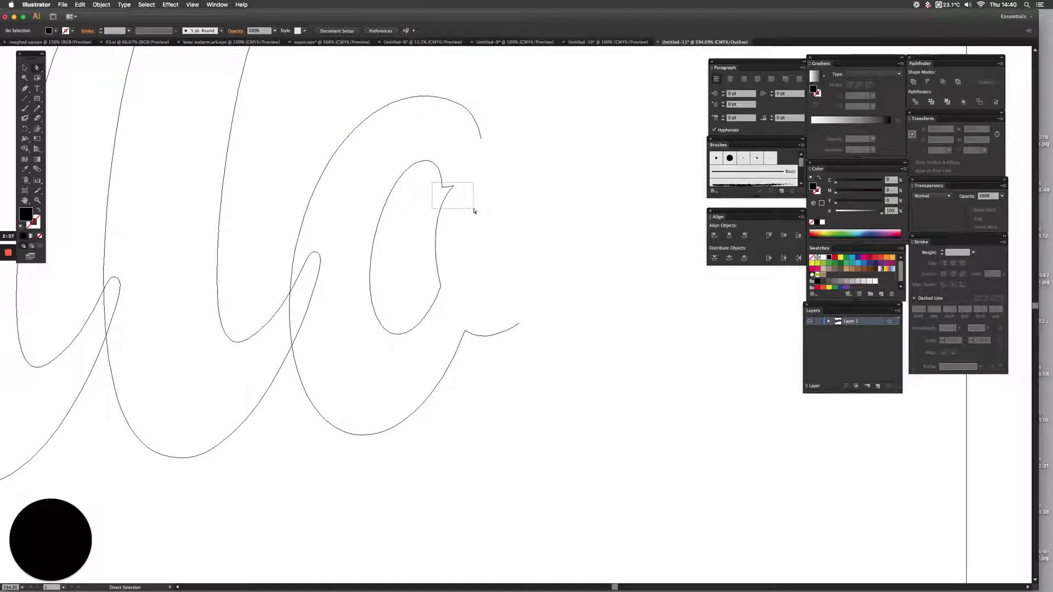
{"action": "left_click_drag", "start_coordinate": [425, 212], "coordinate": [454, 246]}
{"action": "key", "text": "Delete"}
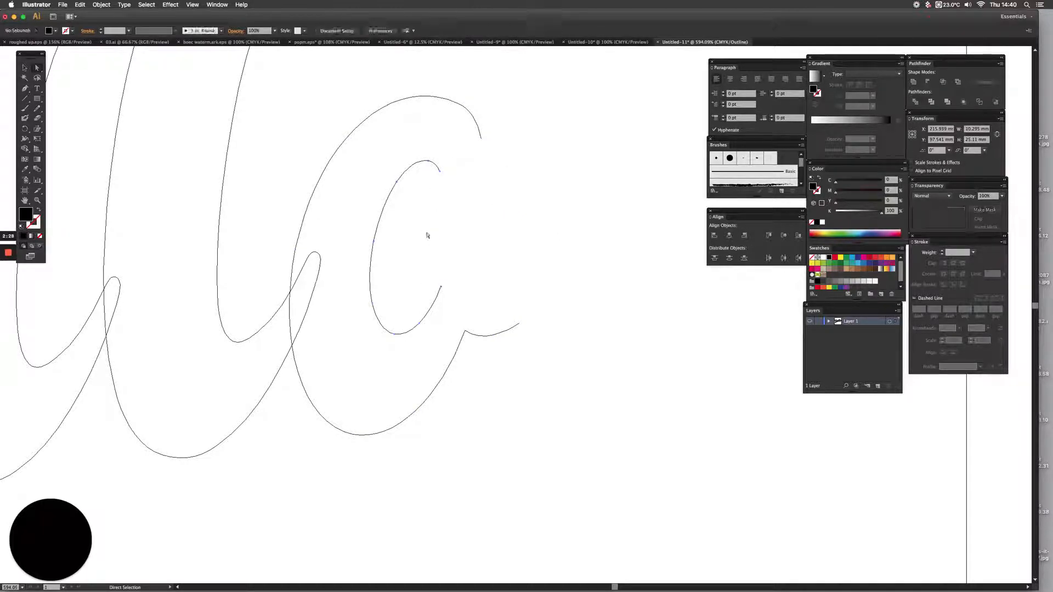
{"action": "left_click_drag", "start_coordinate": [502, 299], "coordinate": [535, 343]}
{"action": "key", "text": "Delete"}
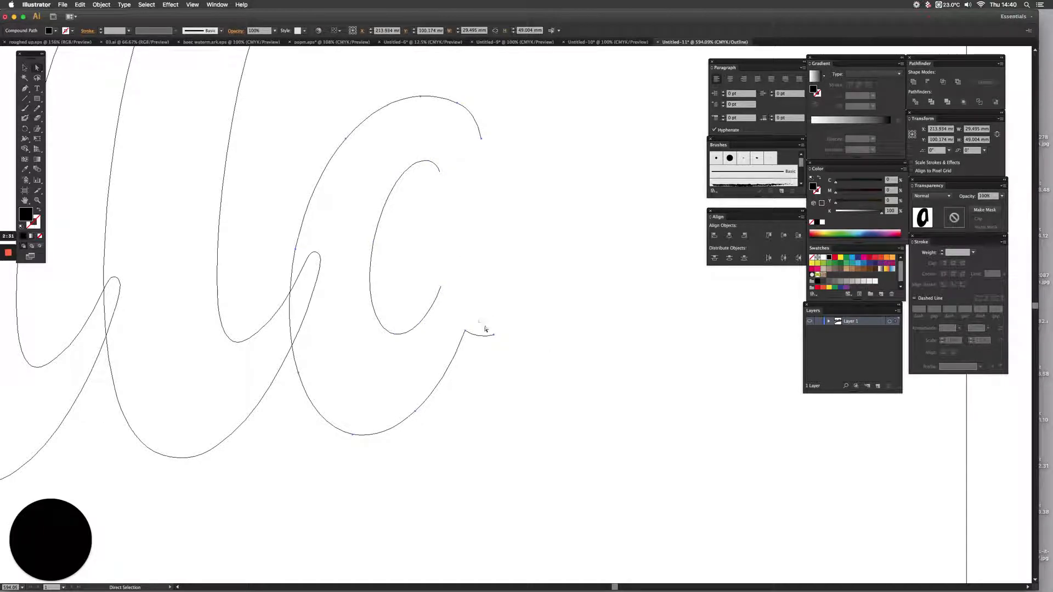
{"action": "left_click_drag", "start_coordinate": [479, 317], "coordinate": [519, 348]}
{"action": "key", "text": "Delete"}
Close the inner contour of the final o with a smooth right-hand curve using the Pen tool
{"action": "left_click", "coordinate": [25, 89]}
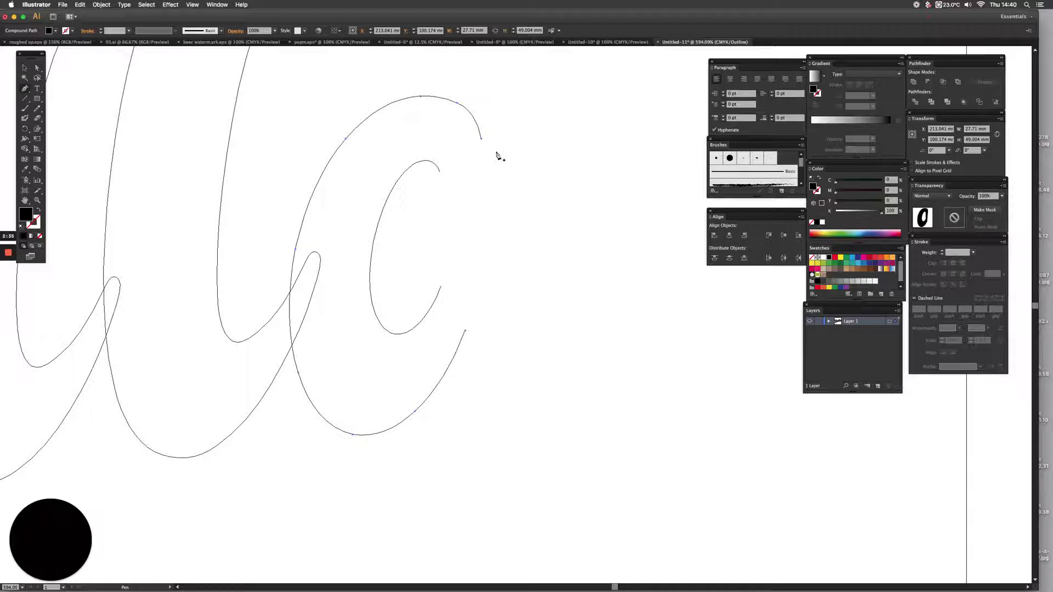
{"action": "left_click", "coordinate": [440, 176]}
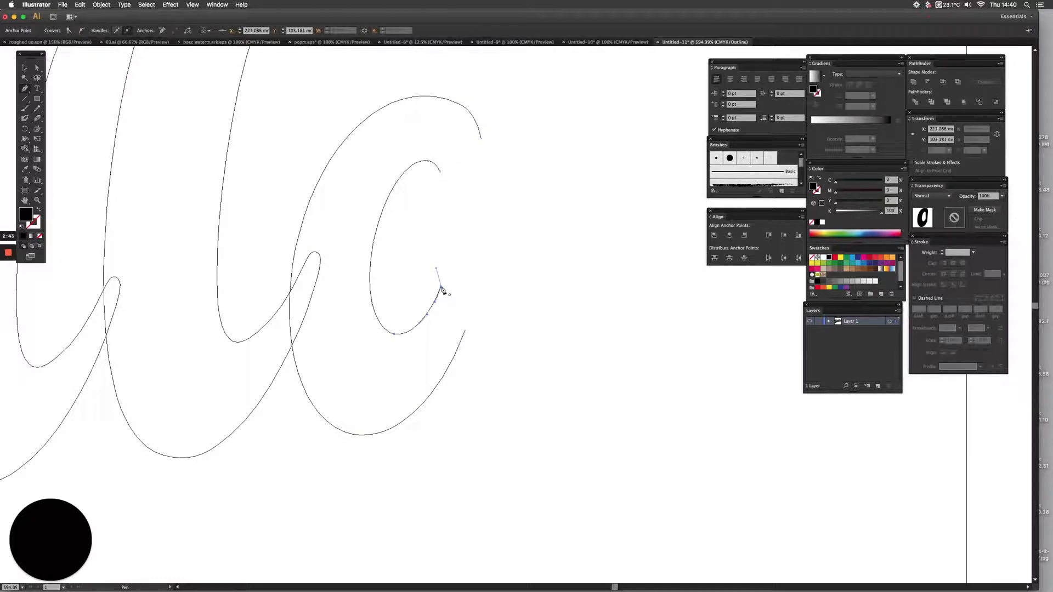
{"action": "left_click", "coordinate": [442, 288]}
{"action": "key", "text": "super+z"}
{"action": "key", "text": "super+shift+z"}
{"action": "left_click_drag", "start_coordinate": [442, 288], "coordinate": [427, 353]}
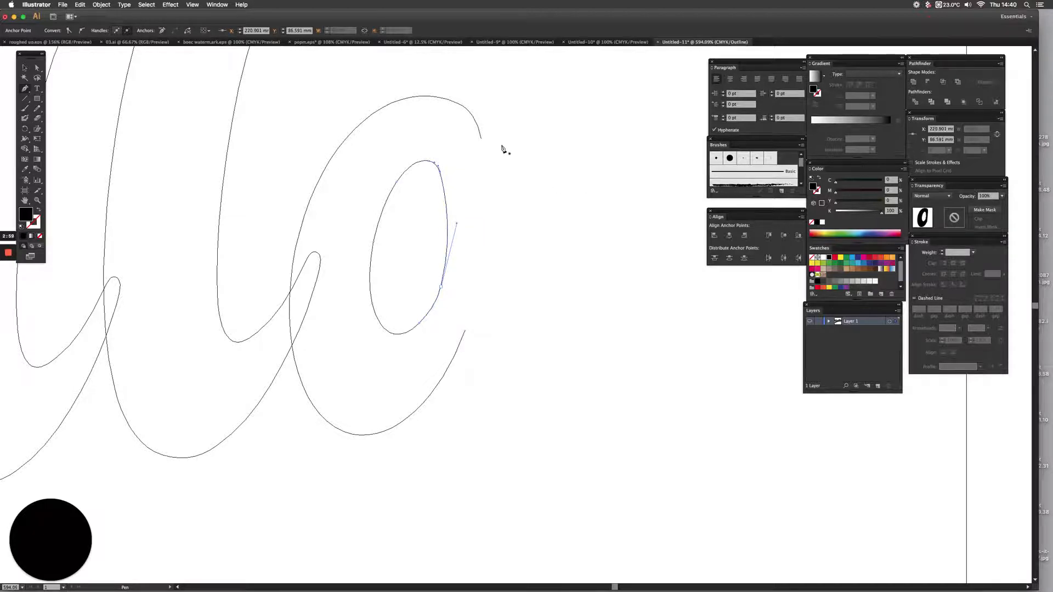
Try to bridge the gap in the o's outer contour with a Pen curve, inspect the join closely and undo it
{"action": "left_click", "coordinate": [482, 142]}
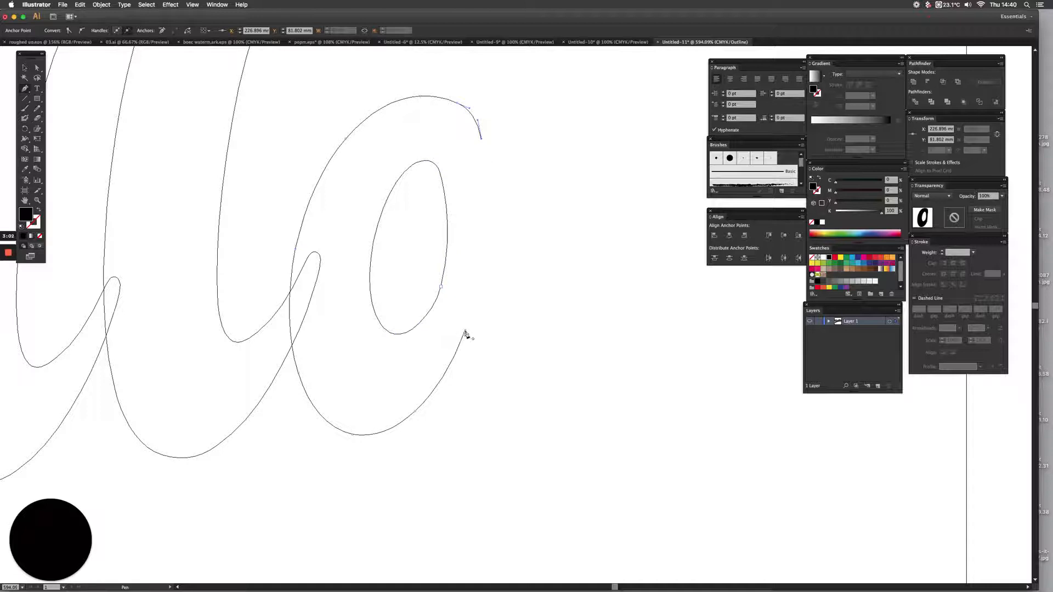
{"action": "left_click_drag", "start_coordinate": [465, 332], "coordinate": [427, 452]}
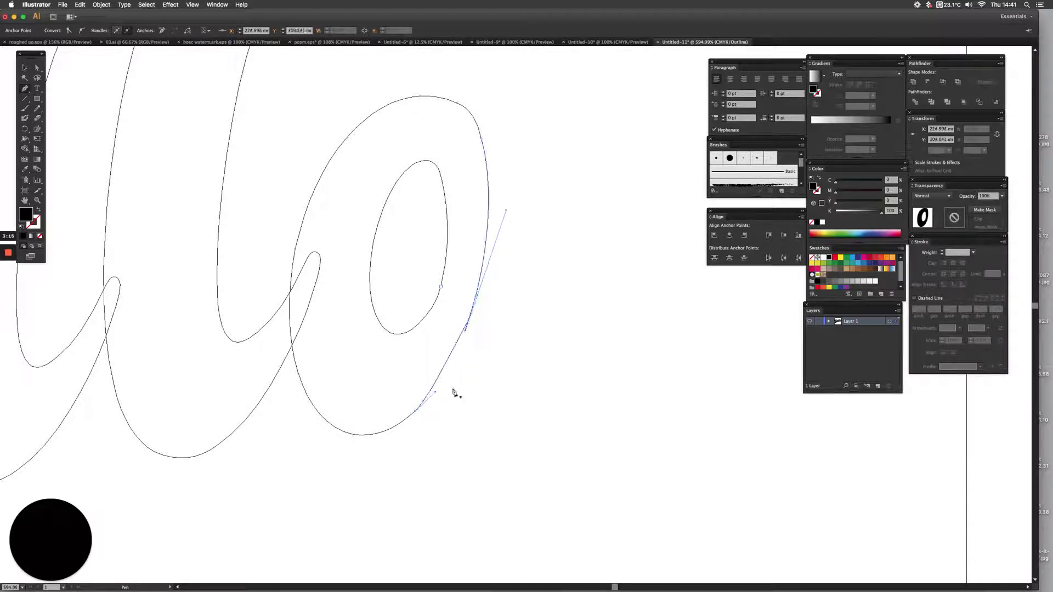
{"action": "left_click", "coordinate": [24, 67]}
{"action": "left_click", "coordinate": [301, 120]}
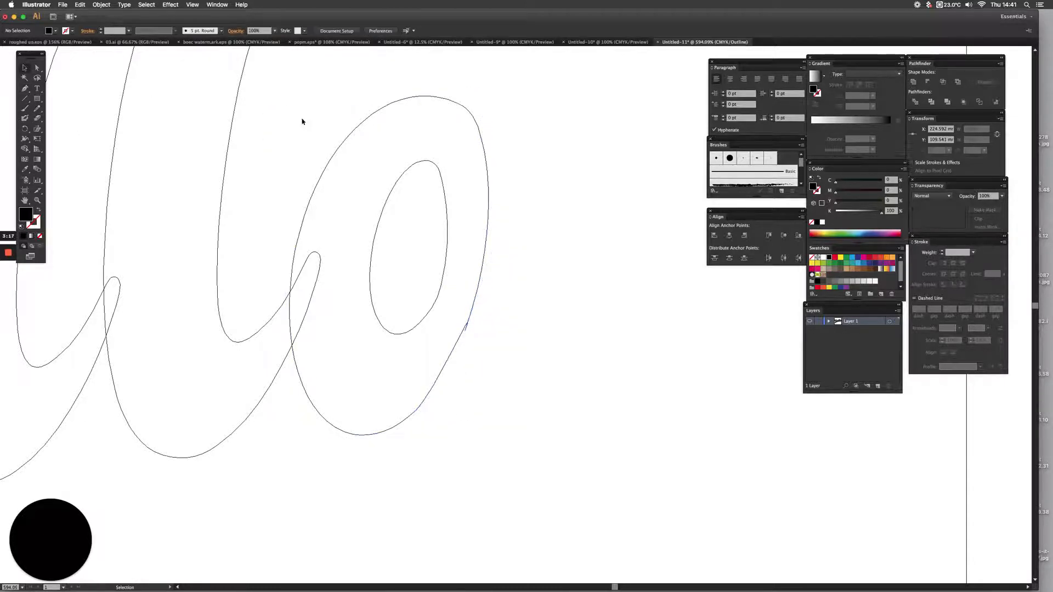
{"action": "left_click", "coordinate": [467, 333]}
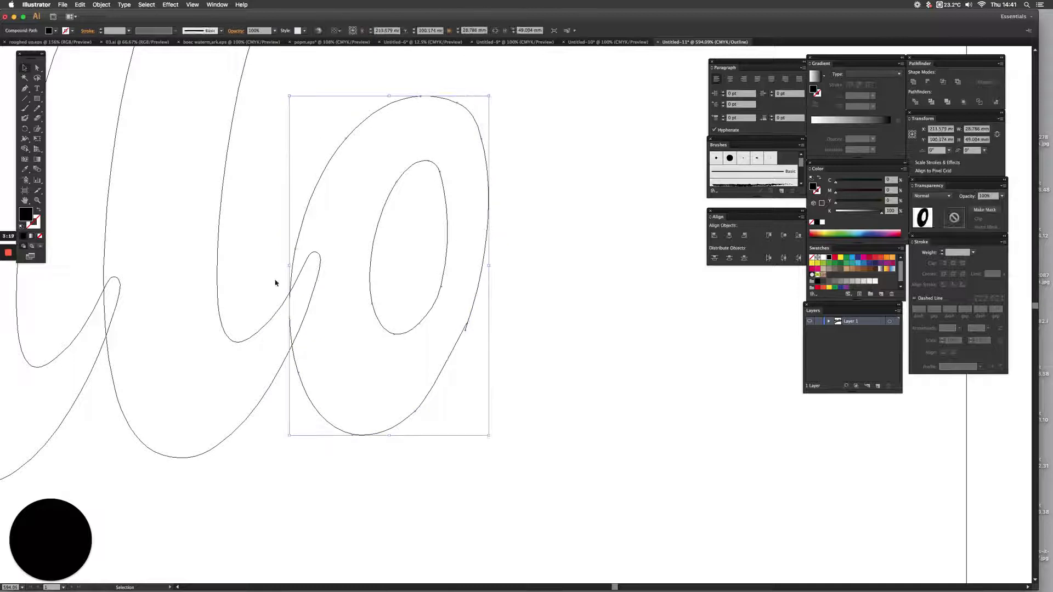
{"action": "key", "text": "super+space"}
{"action": "left_click_drag", "start_coordinate": [442, 294], "coordinate": [536, 365]}
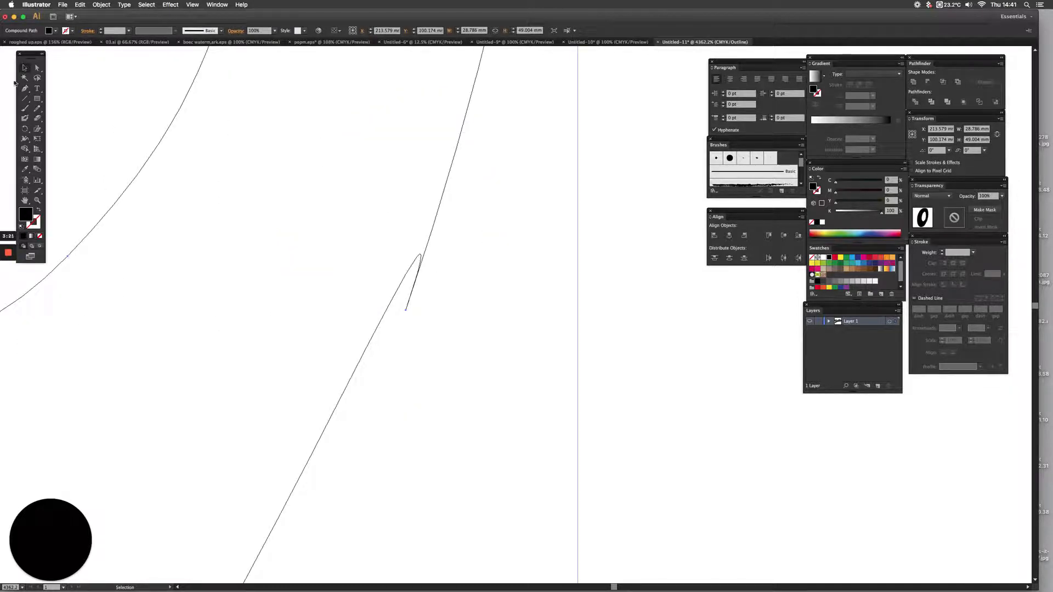
{"action": "left_click", "coordinate": [37, 68]}
{"action": "key", "text": "super+z"}
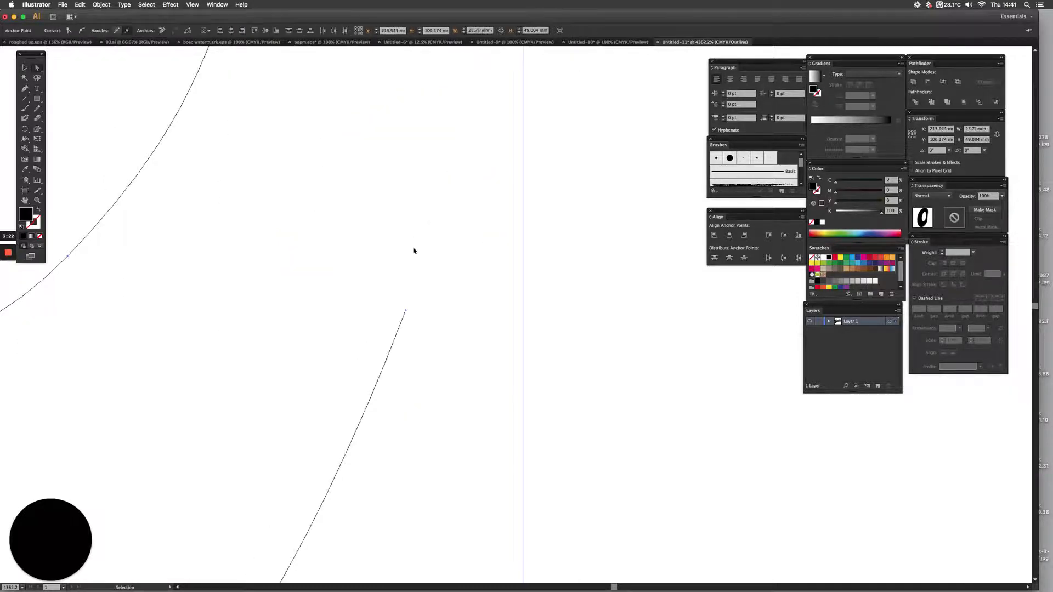
Bridge the gap on the right of the o's outer contour with a smooth curve using the Pen tool
{"action": "key", "text": "super+0"}
{"action": "key", "text": "super+space"}
{"action": "left_click_drag", "start_coordinate": [571, 128], "coordinate": [636, 246]}
{"action": "left_click", "coordinate": [25, 87]}
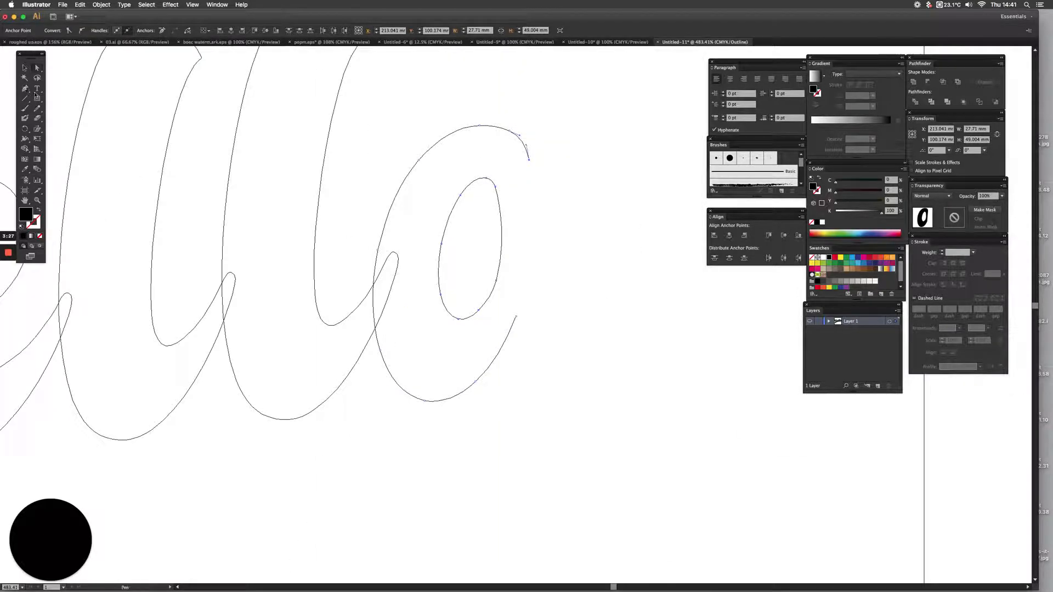
{"action": "left_click", "coordinate": [529, 160]}
{"action": "left_click_drag", "start_coordinate": [516, 317], "coordinate": [436, 306]}
{"action": "key", "text": "super"}
{"action": "key", "text": "super+z"}
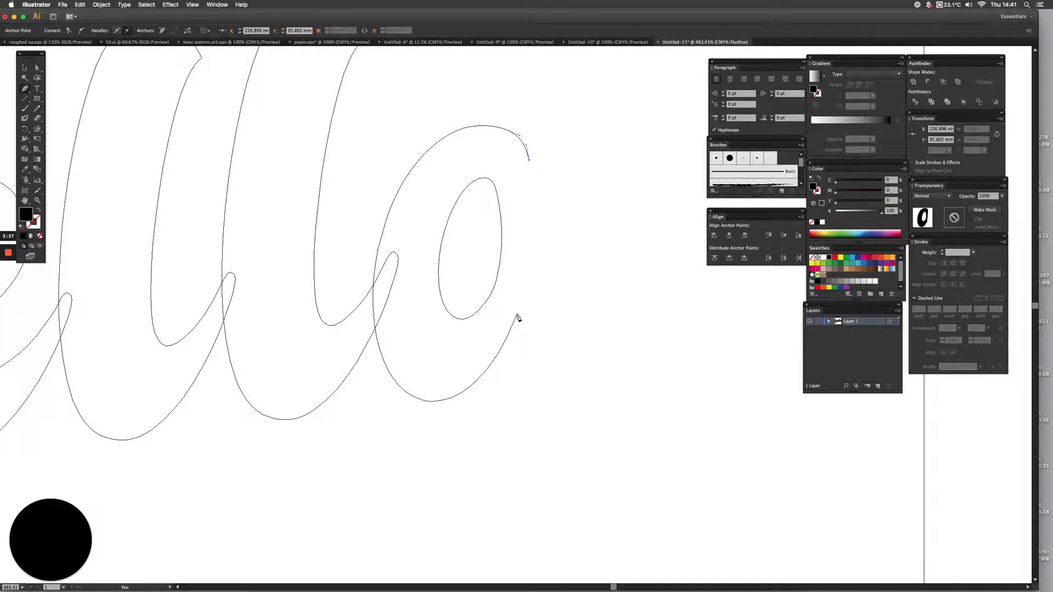
{"action": "left_click_drag", "start_coordinate": [517, 317], "coordinate": [489, 408]}
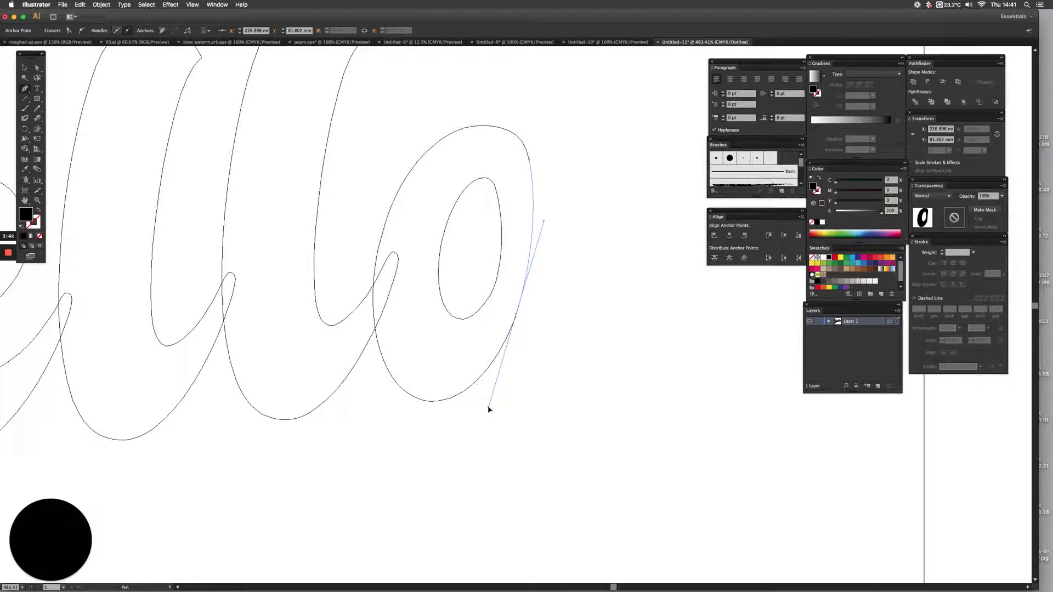
Align the mismatched anchor points at the lower join of the o's outer contour so the curve runs continuously
{"action": "key", "text": "super+space"}
{"action": "left_click_drag", "start_coordinate": [470, 287], "coordinate": [547, 357]}
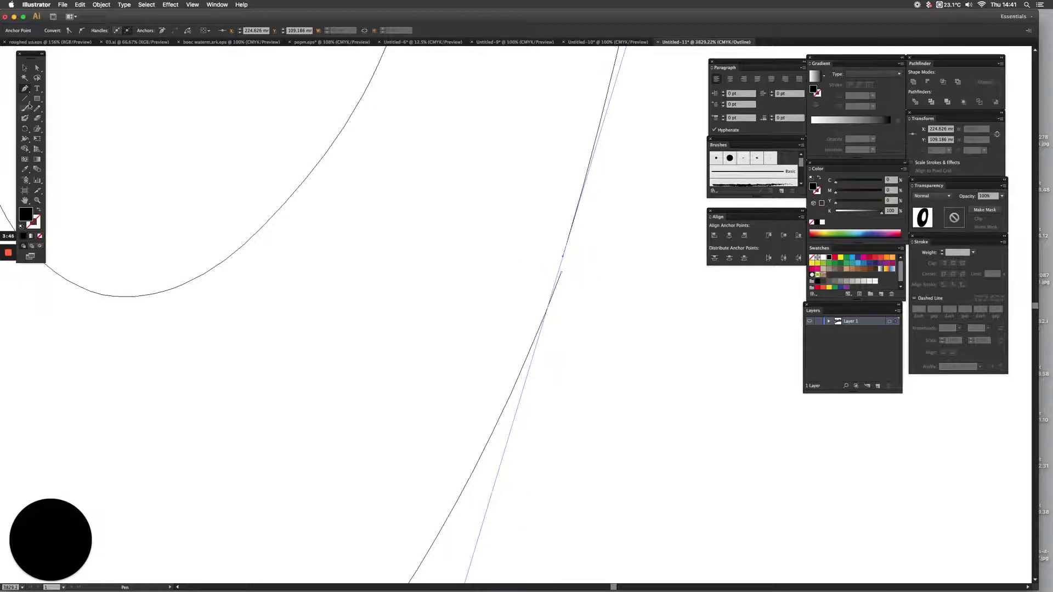
{"action": "left_click", "coordinate": [38, 68]}
{"action": "left_click_drag", "start_coordinate": [564, 258], "coordinate": [579, 284]}
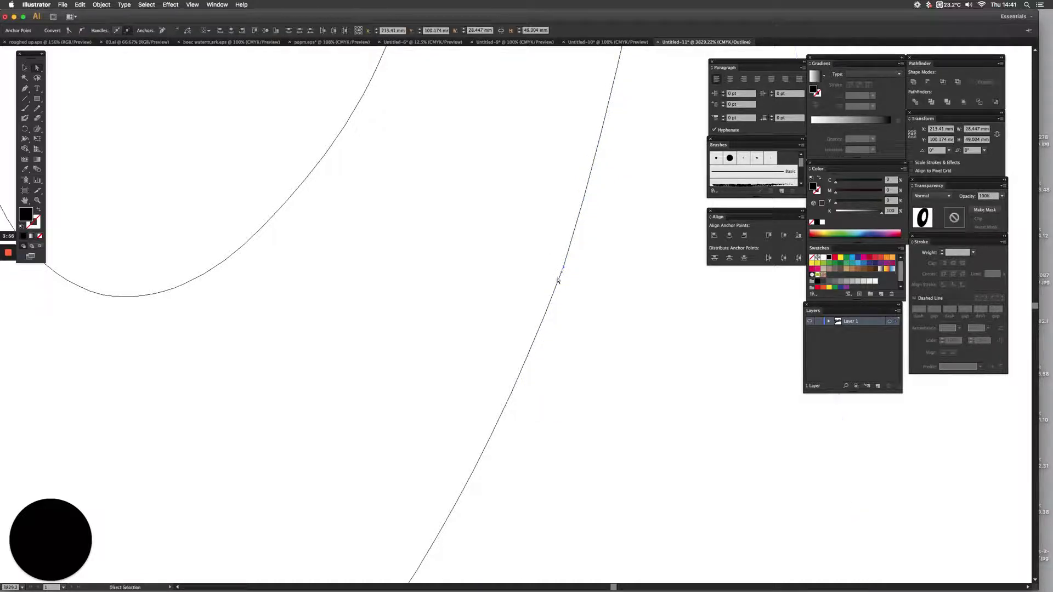
{"action": "left_click", "coordinate": [503, 284]}
Adjust the direction handle on the right side of the o's inner contour to refine its curve
{"action": "key", "text": "super+0"}
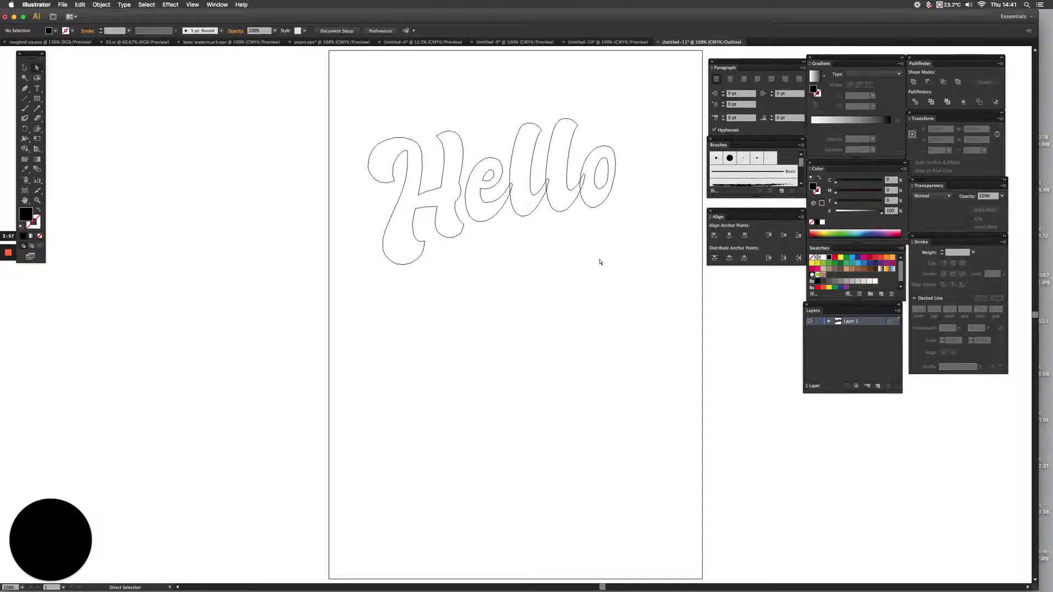
{"action": "left_click_drag", "start_coordinate": [570, 150], "coordinate": [653, 239]}
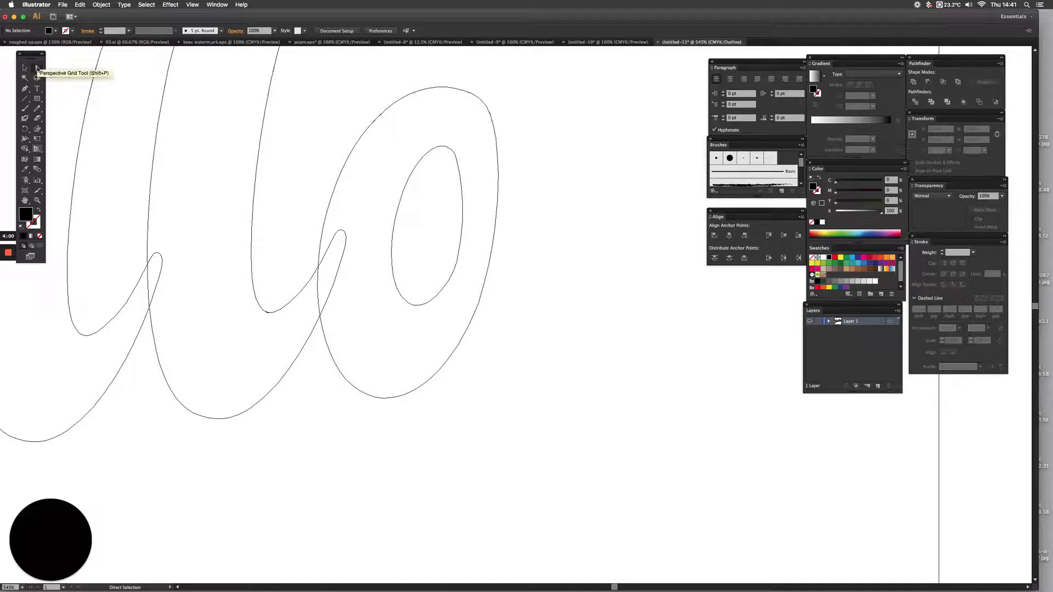
{"action": "left_click", "coordinate": [469, 213]}
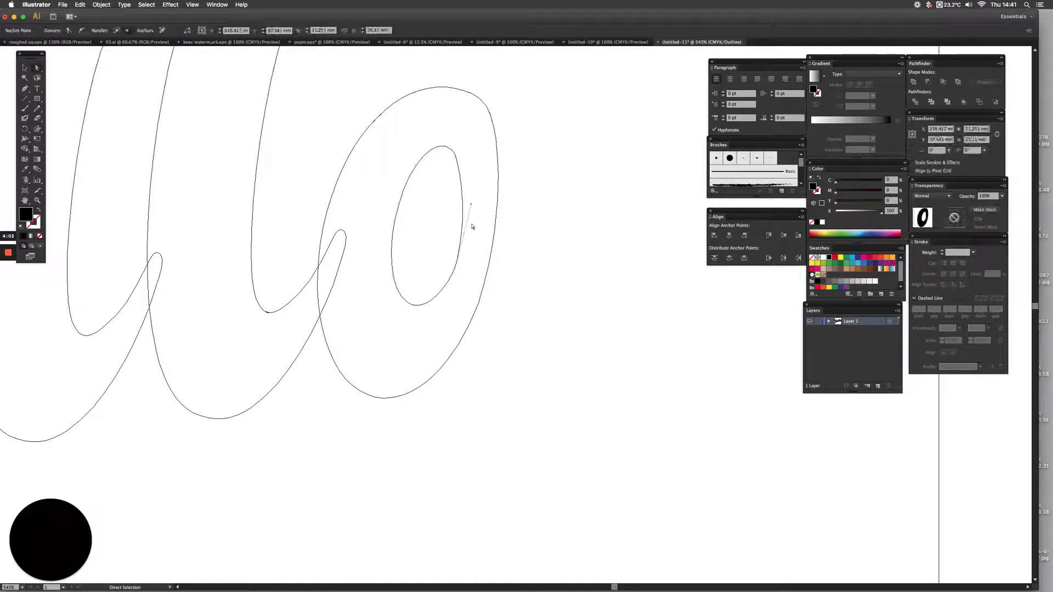
{"action": "left_click_drag", "start_coordinate": [472, 207], "coordinate": [472, 200]}
{"action": "left_click", "coordinate": [427, 252]}
Move the lower-right anchor of the o's outer contour slightly outward to thicken that side
{"action": "left_click", "coordinate": [478, 299]}
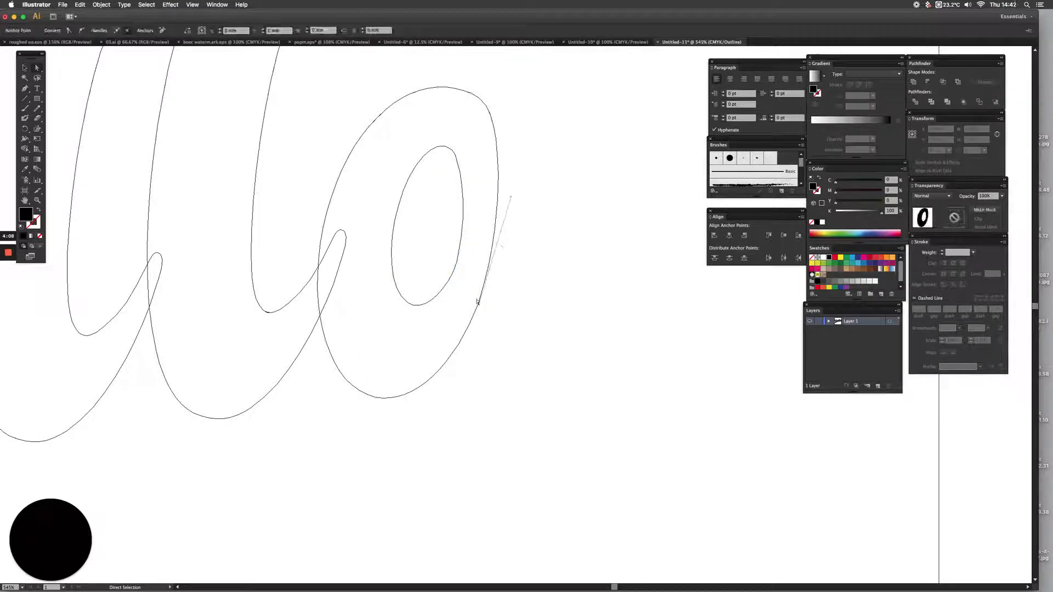
{"action": "left_click_drag", "start_coordinate": [482, 301], "coordinate": [482, 303]}
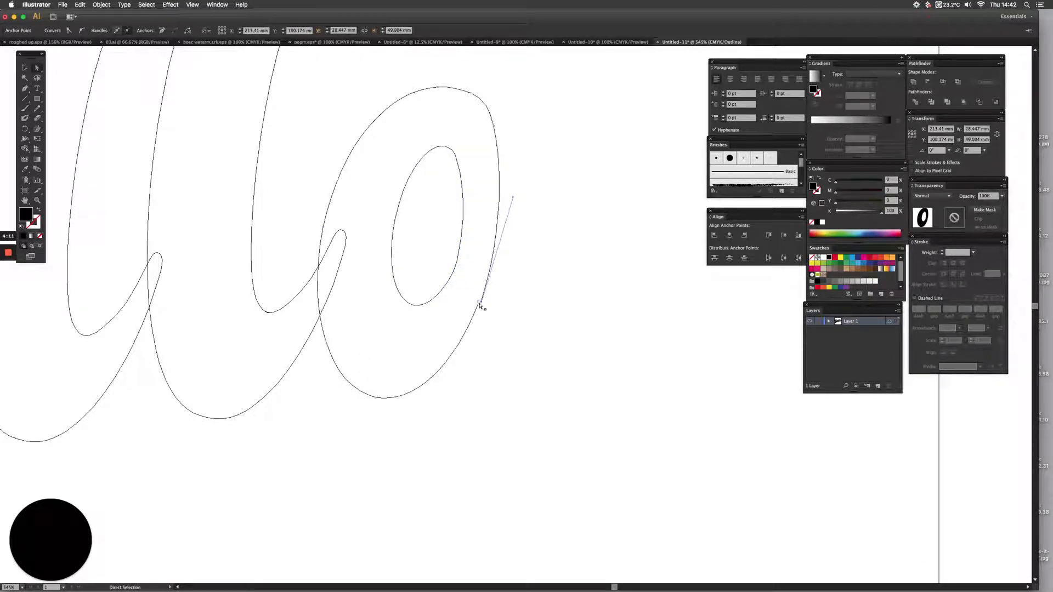
{"action": "left_click", "coordinate": [510, 314]}
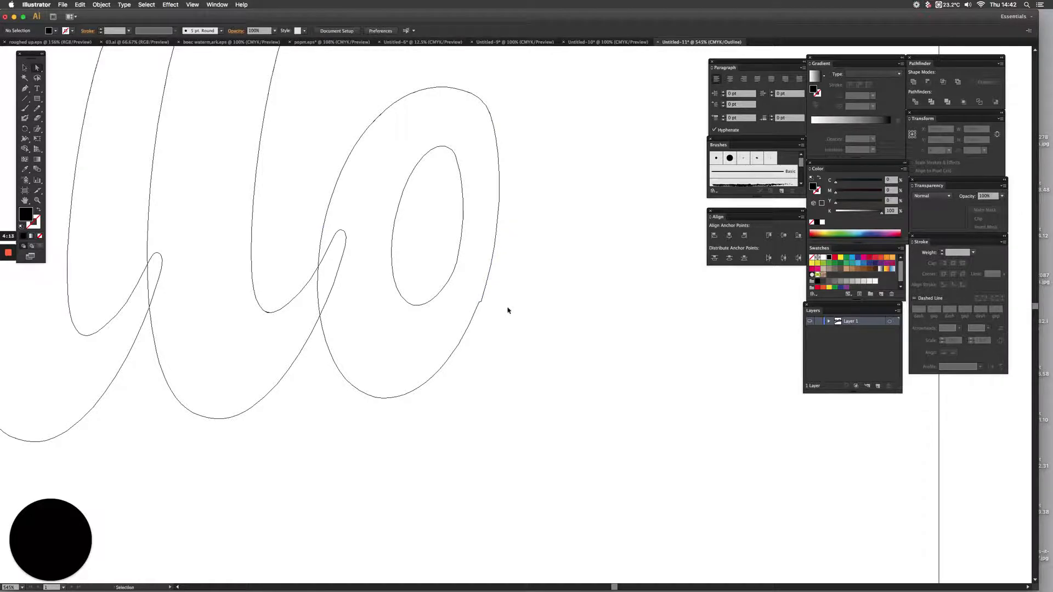
{"action": "left_click", "coordinate": [480, 301]}
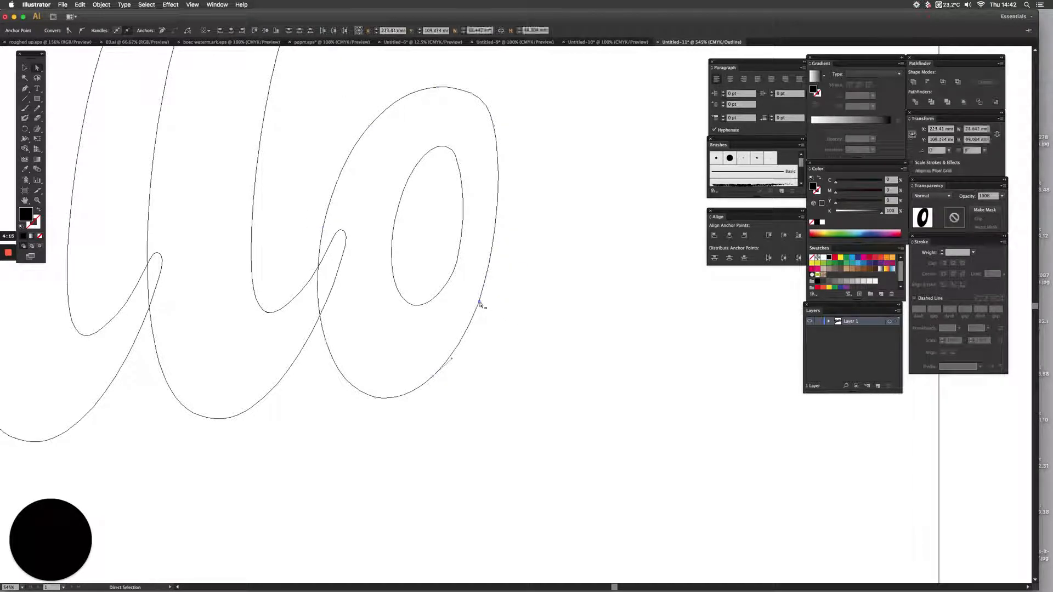
{"action": "left_click_drag", "start_coordinate": [479, 301], "coordinate": [485, 301]}
{"action": "left_click", "coordinate": [516, 283]}
Fine-tune the upper-right anchor of the o's outer contour to smooth the curve there
{"action": "left_click", "coordinate": [483, 103]}
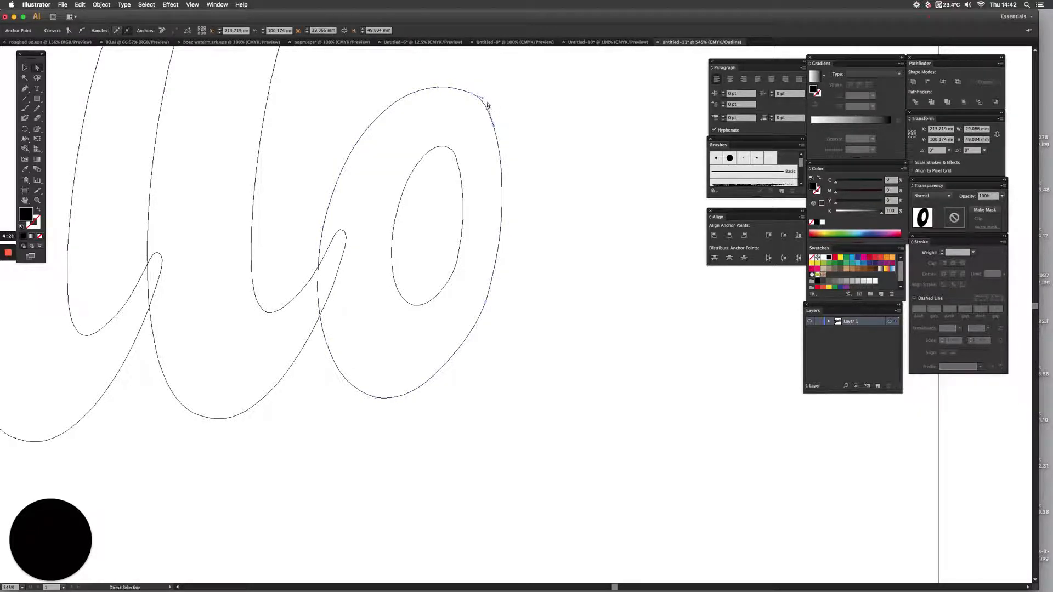
{"action": "left_click_drag", "start_coordinate": [484, 101], "coordinate": [483, 102]}
{"action": "left_click", "coordinate": [521, 160]}
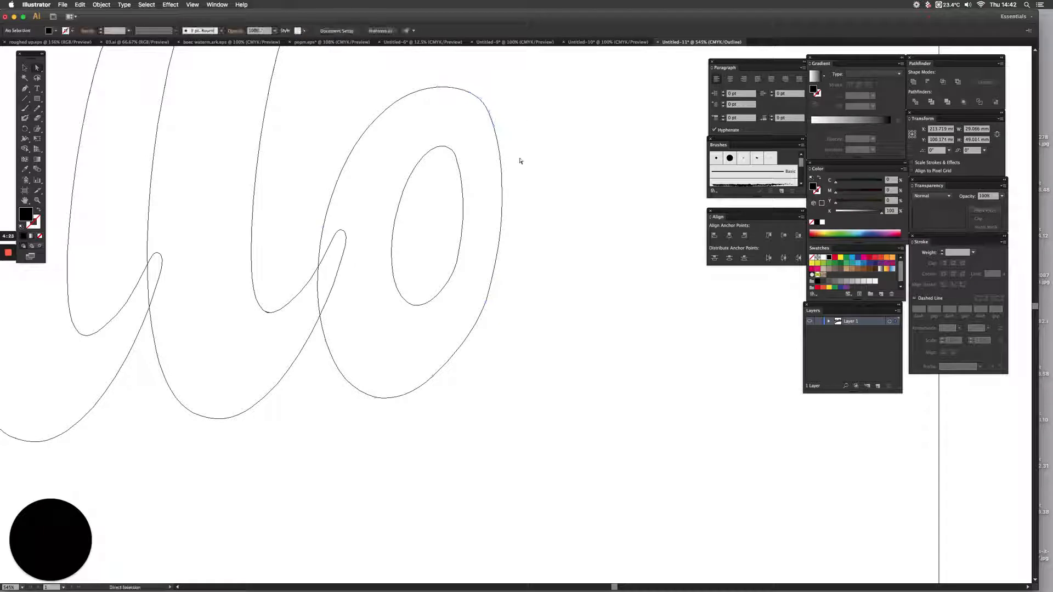
Return to preview mode and nudge the final o slightly left, closer to the second l
{"action": "key", "text": "super+0"}
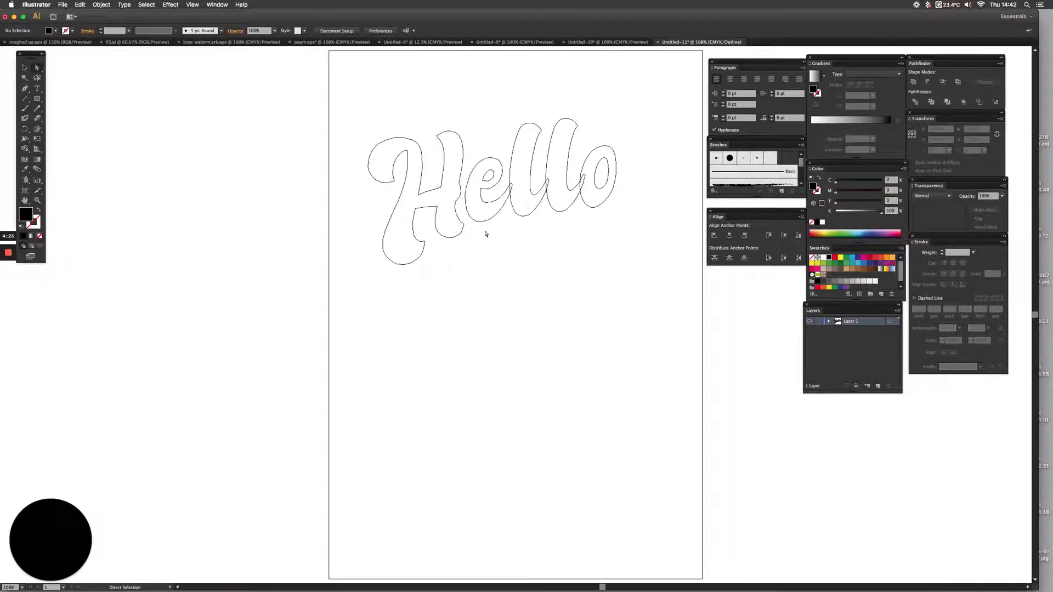
{"action": "scroll", "coordinate": [481, 251], "scroll_direction": "right", "scroll_amount": 2}
{"action": "scroll", "coordinate": [482, 250], "scroll_direction": "up", "scroll_amount": 2}
{"action": "key", "text": "super+y"}
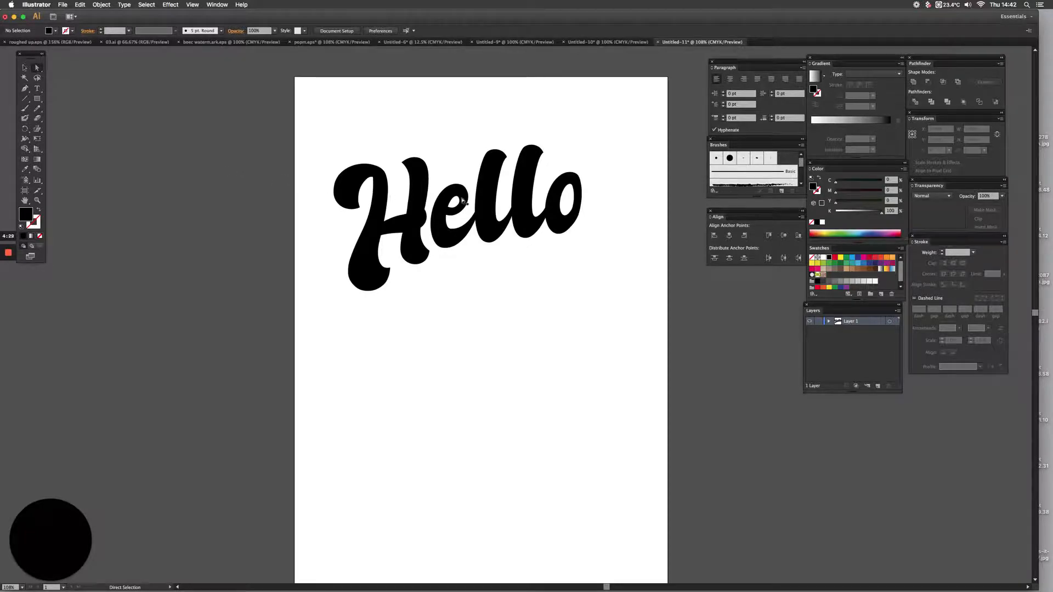
{"action": "left_click", "coordinate": [24, 67]}
{"action": "left_click", "coordinate": [575, 181]}
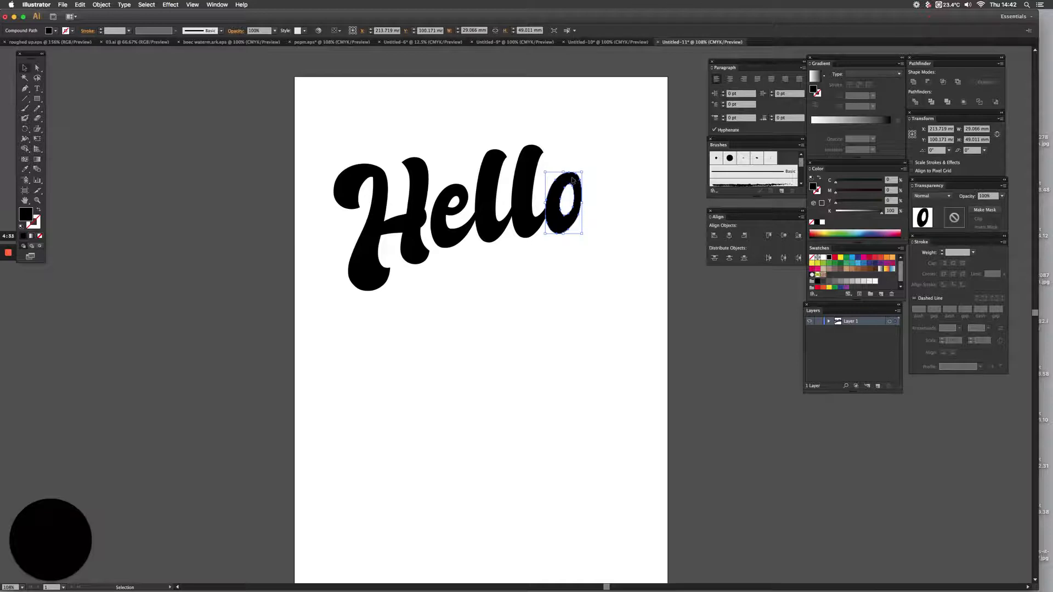
{"action": "key", "text": "Left"}
{"action": "left_click_drag", "start_coordinate": [487, 127], "coordinate": [556, 221]}
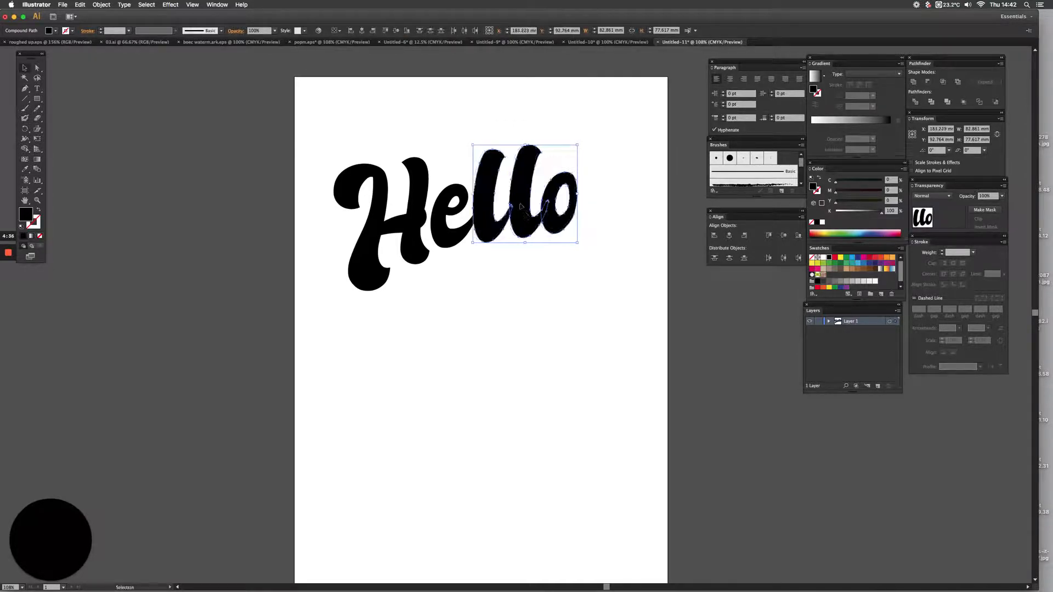
{"action": "left_click", "coordinate": [456, 150]}
In outline view, unite the overlapping letters "ello" into a single shape
{"action": "key", "text": "ctrl+y"}
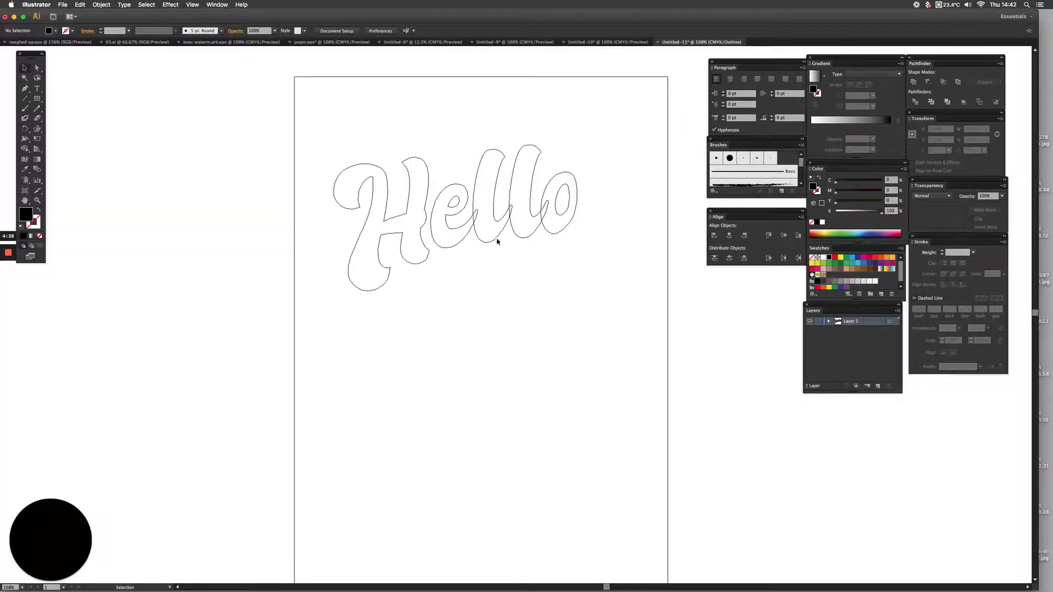
{"action": "left_click_drag", "start_coordinate": [462, 128], "coordinate": [607, 277]}
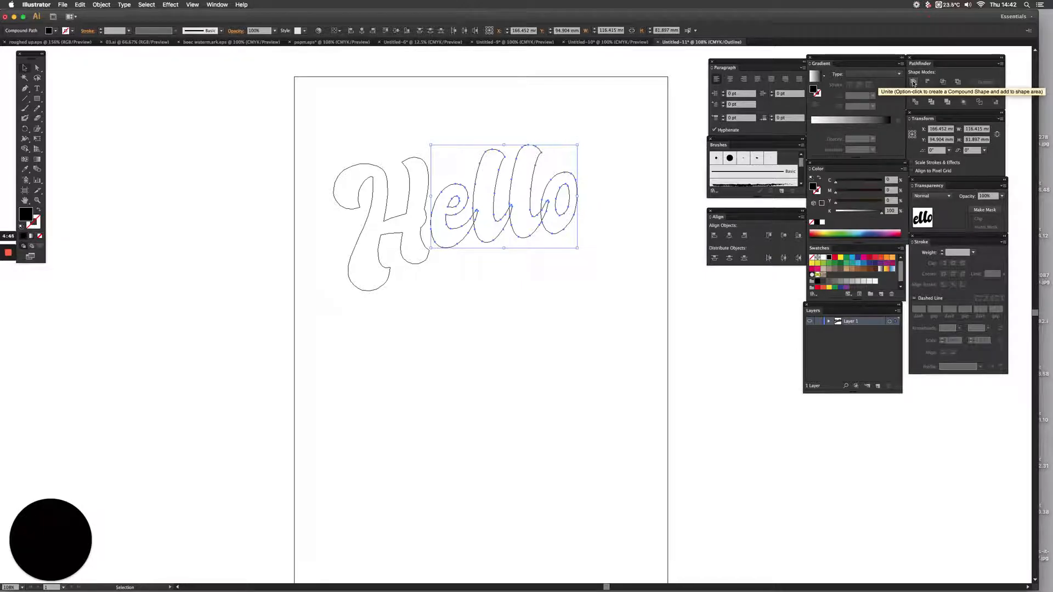
{"action": "left_click", "coordinate": [486, 342]}
{"action": "key", "text": "a"}
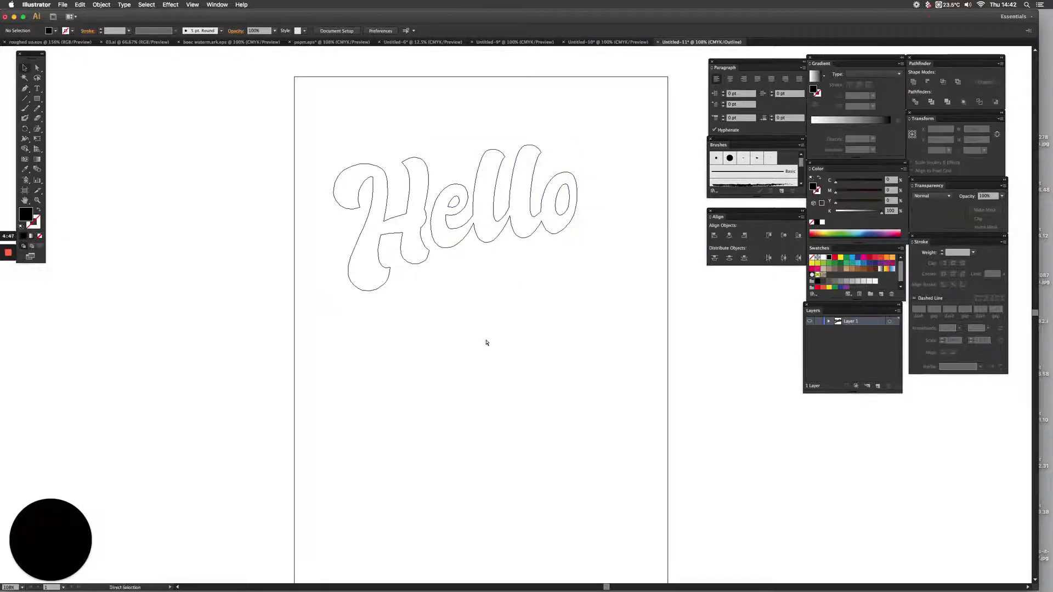
Switch back to preview mode and group the H with the united "ello" shape
{"action": "key", "text": "super+y"}
{"action": "key", "text": "v"}
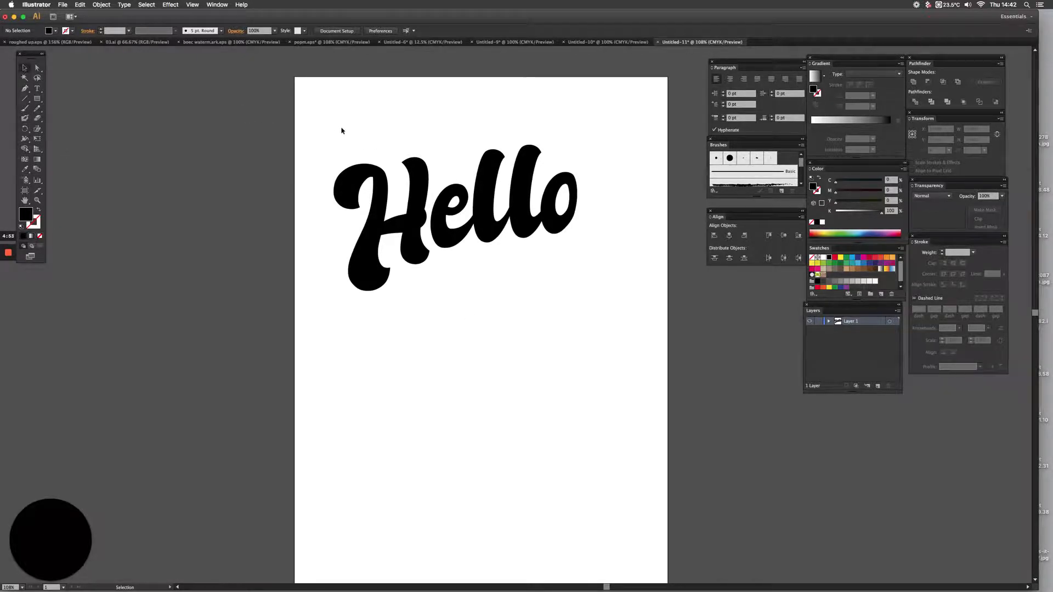
{"action": "left_click_drag", "start_coordinate": [336, 119], "coordinate": [513, 292]}
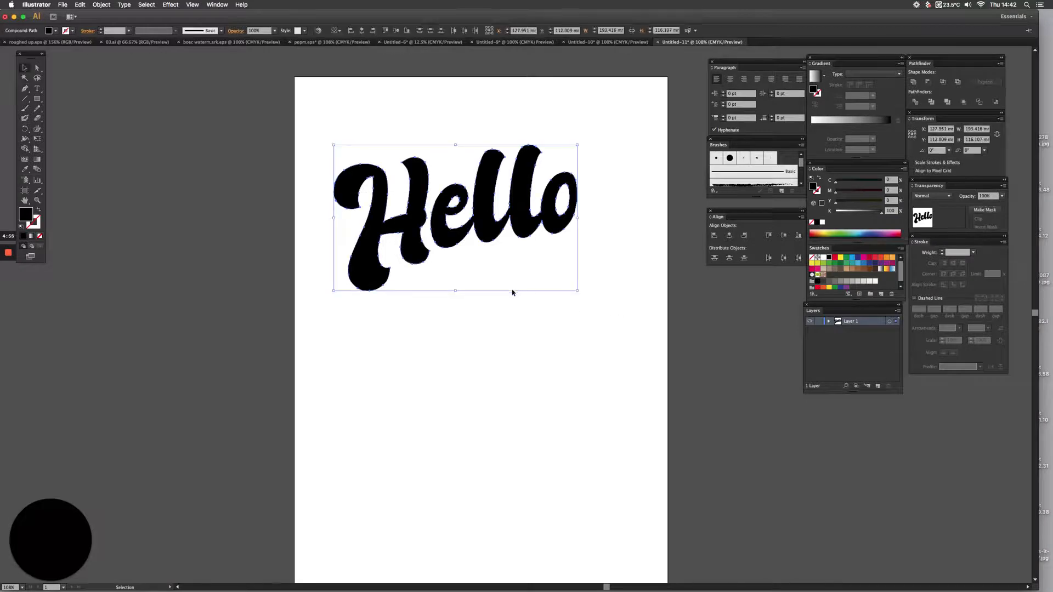
{"action": "key", "text": "super+g"}
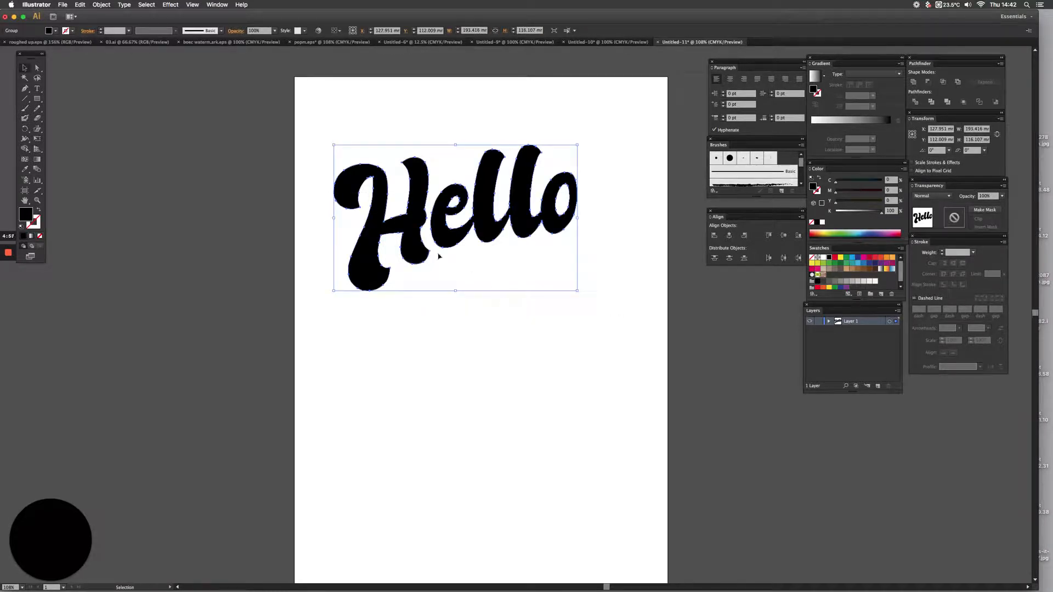
{"action": "left_click", "coordinate": [336, 230]}
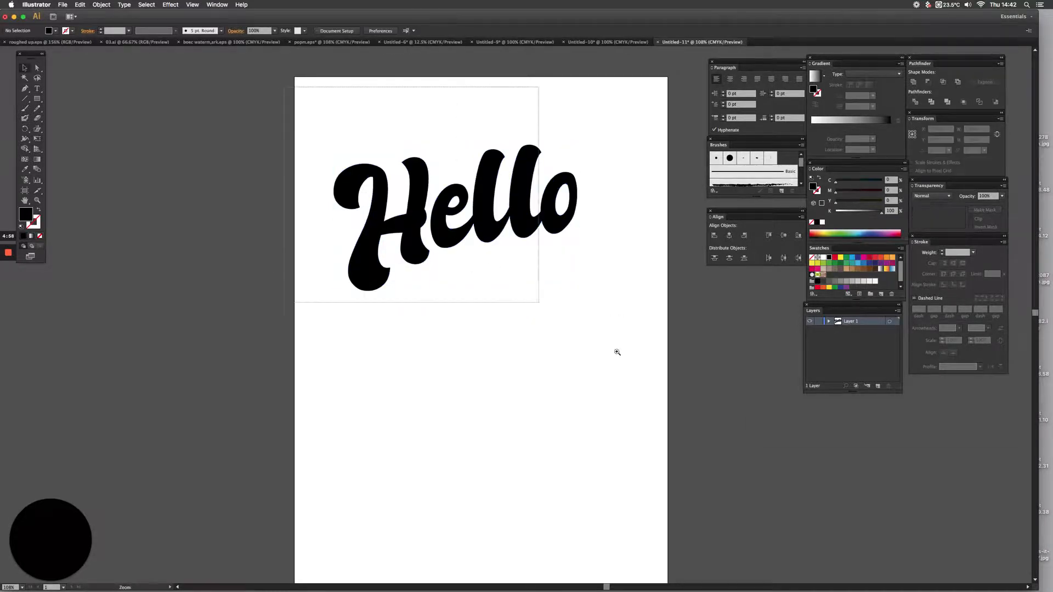
{"action": "scroll", "coordinate": [624, 317], "scroll_direction": "up", "scroll_amount": 3}
{"action": "scroll", "coordinate": [510, 263], "scroll_direction": "right", "scroll_amount": 3}
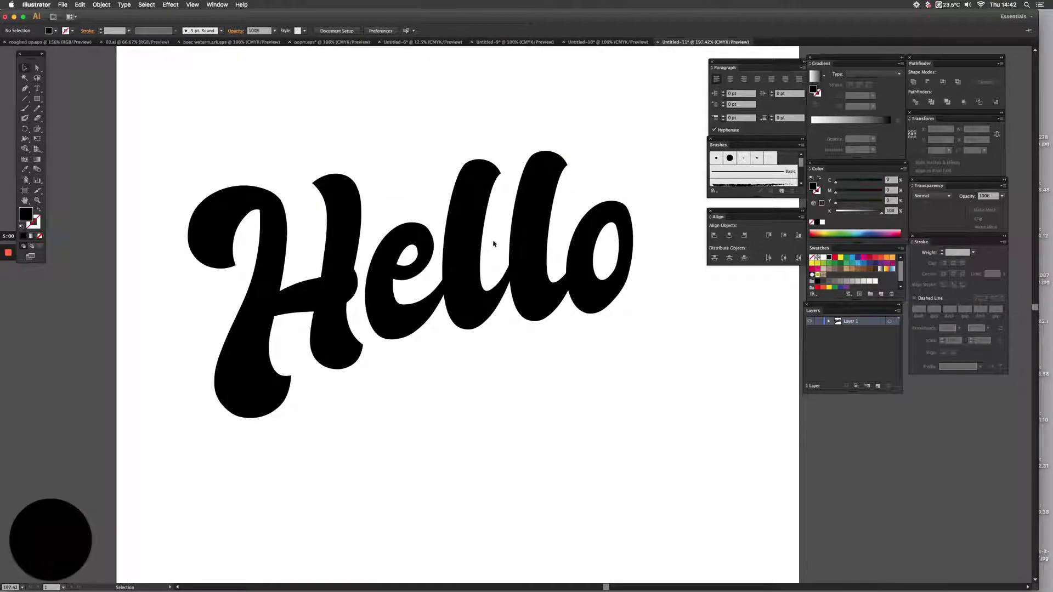
Select the whole Hello word and ungroup the H from the united "ello" shape
{"action": "key", "text": "super+shift+c"}
{"action": "key", "text": "super+a"}
{"action": "key", "text": "Tab"}
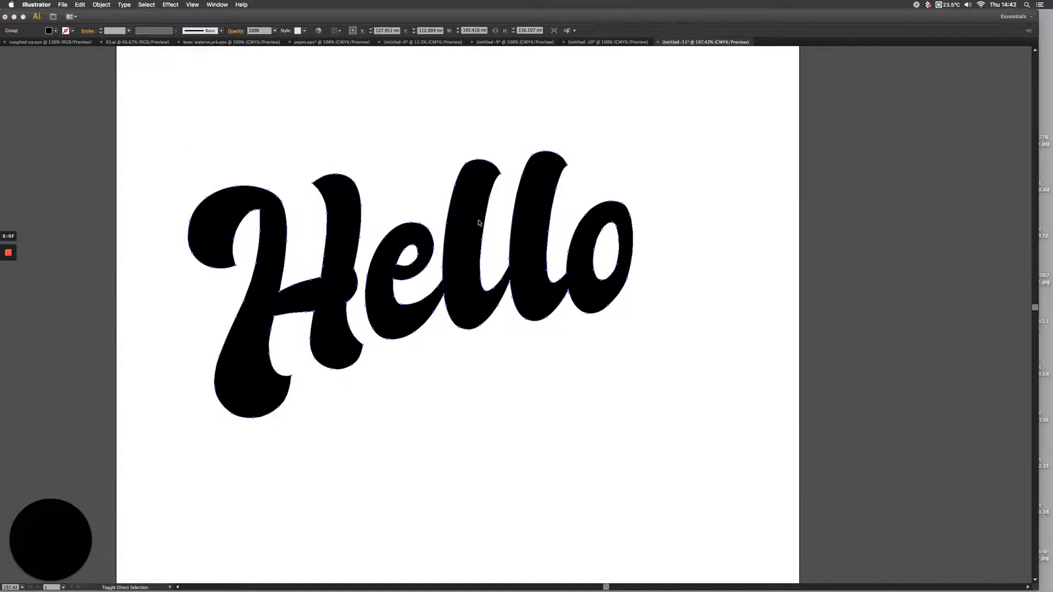
{"action": "key", "text": "Tab"}
{"action": "key", "text": "v"}
{"action": "key", "text": "a"}
{"action": "key", "text": "alt"}
{"action": "key", "text": "super"}
{"action": "key", "text": "super"}
Place a duplicate of the "ello" shape directly below the original word
{"action": "left_click", "coordinate": [470, 134]}
{"action": "left_click", "coordinate": [469, 181]}
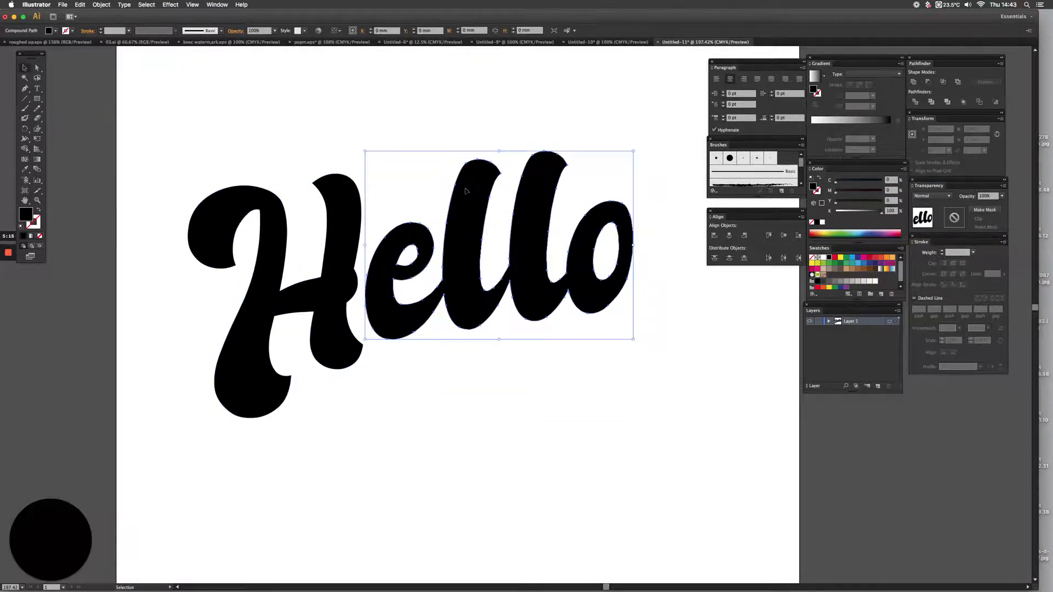
{"action": "left_click_drag", "start_coordinate": [469, 181], "coordinate": [450, 403]}
{"action": "left_click", "coordinate": [357, 472]}
{"action": "scroll", "coordinate": [384, 329], "scroll_direction": "down", "scroll_amount": 5}
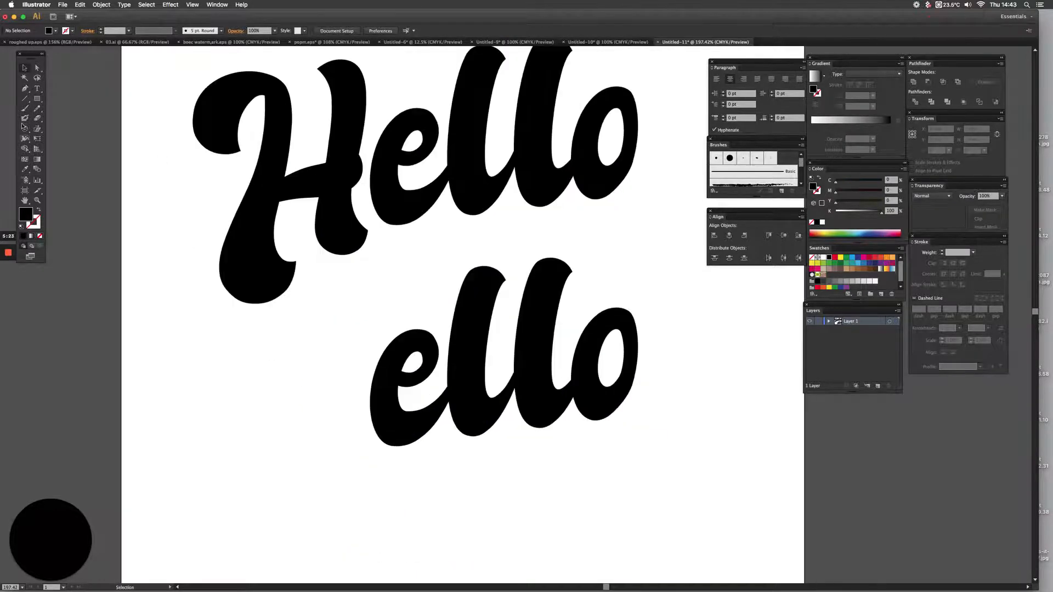
With direct selection, delete the anchor points of the e, the o and the second l in the duplicated "ello"
{"action": "left_click", "coordinate": [38, 68]}
{"action": "left_click_drag", "start_coordinate": [273, 326], "coordinate": [432, 470]}
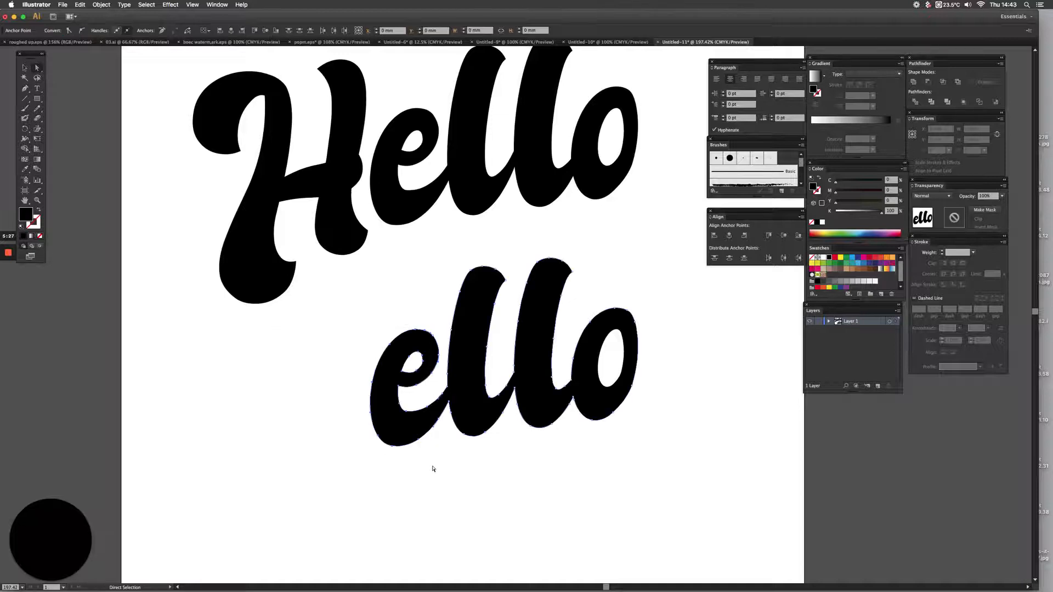
{"action": "key", "text": "Delete"}
{"action": "left_click_drag", "start_coordinate": [590, 276], "coordinate": [670, 442]}
{"action": "key", "text": "Delete"}
{"action": "left_click_drag", "start_coordinate": [532, 235], "coordinate": [658, 483]}
{"action": "left_click_drag", "start_coordinate": [587, 420], "coordinate": [583, 345]}
{"action": "left_click", "coordinate": [525, 282]}
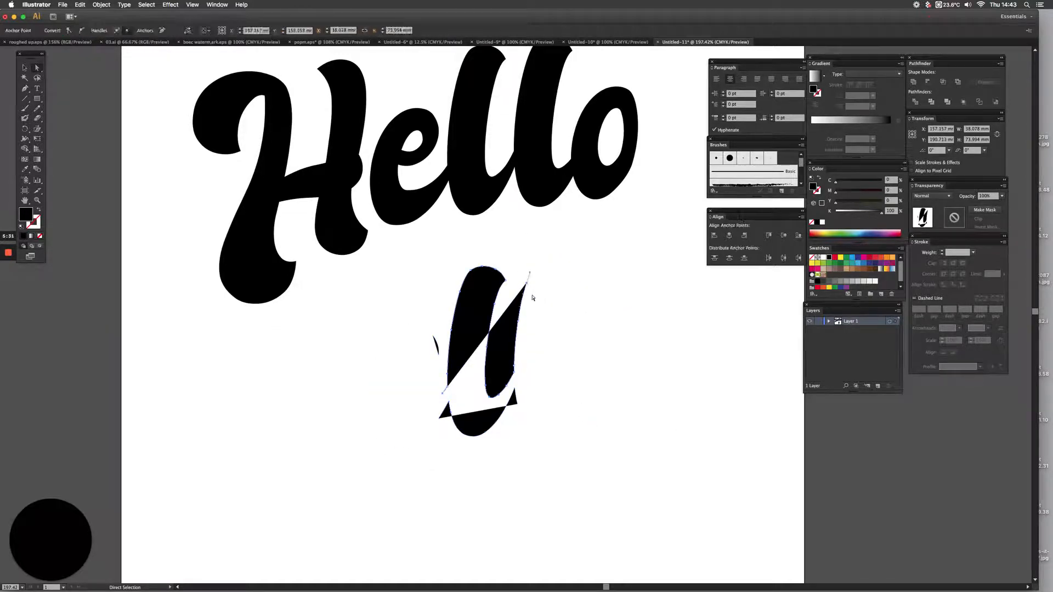
{"action": "key", "text": "Delete"}
In outline view, delete the leftover stray segments on both sides of the duplicate's first l
{"action": "key", "text": "ctrl+y"}
{"action": "left_click_drag", "start_coordinate": [417, 317], "coordinate": [449, 431]}
{"action": "key", "text": "Delete"}
{"action": "key", "text": "Delete"}
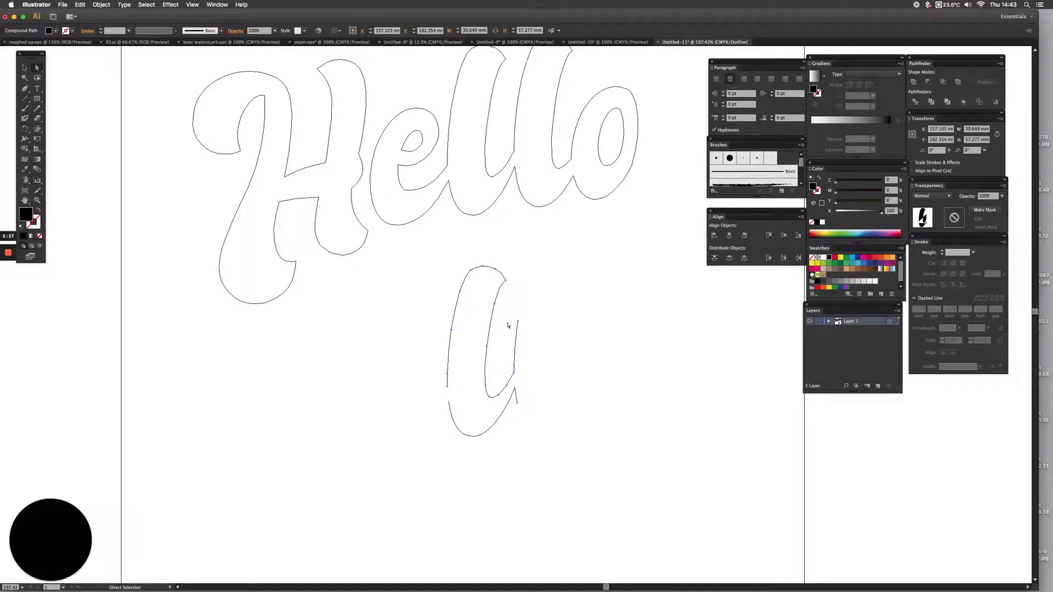
{"action": "left_click_drag", "start_coordinate": [530, 387], "coordinate": [515, 406]}
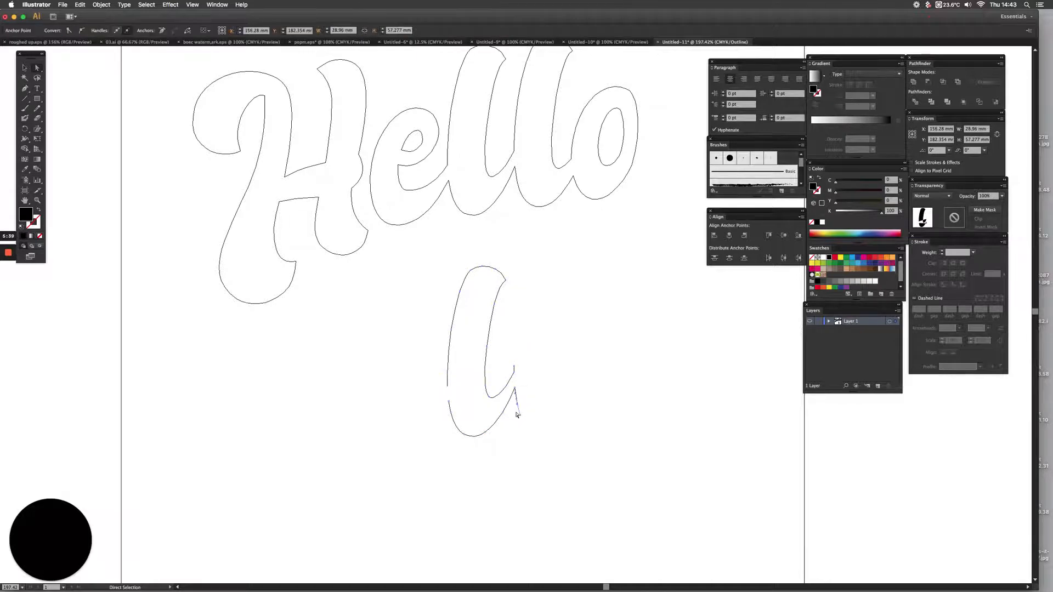
{"action": "left_click_drag", "start_coordinate": [425, 258], "coordinate": [586, 510]}
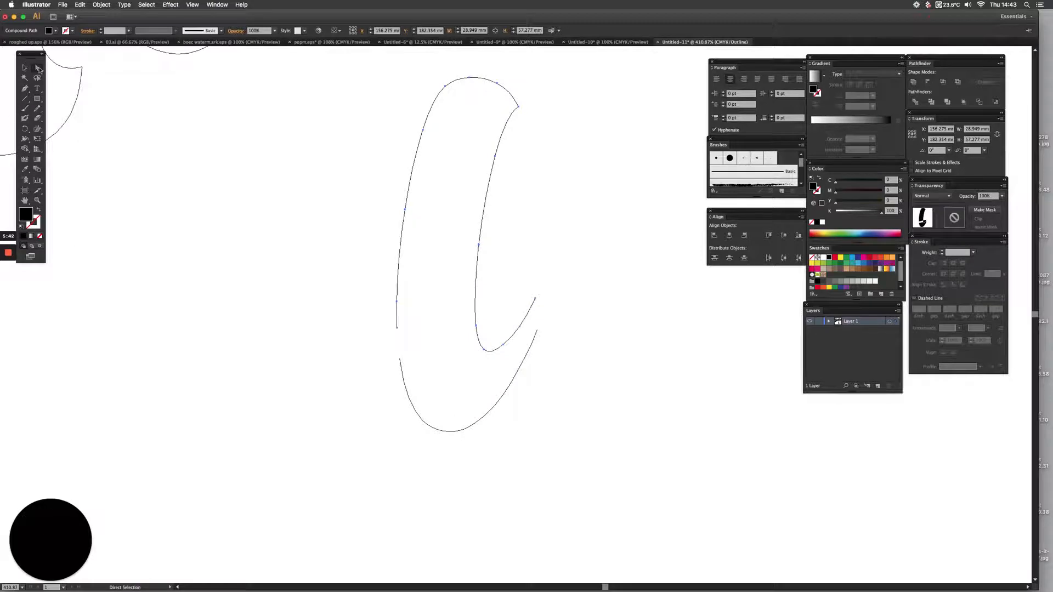
Close the l's path with the Pen tool, bridging the left-side gap and finishing the tail with a small rounded tip
{"action": "left_click", "coordinate": [24, 88]}
{"action": "left_click", "coordinate": [397, 330]}
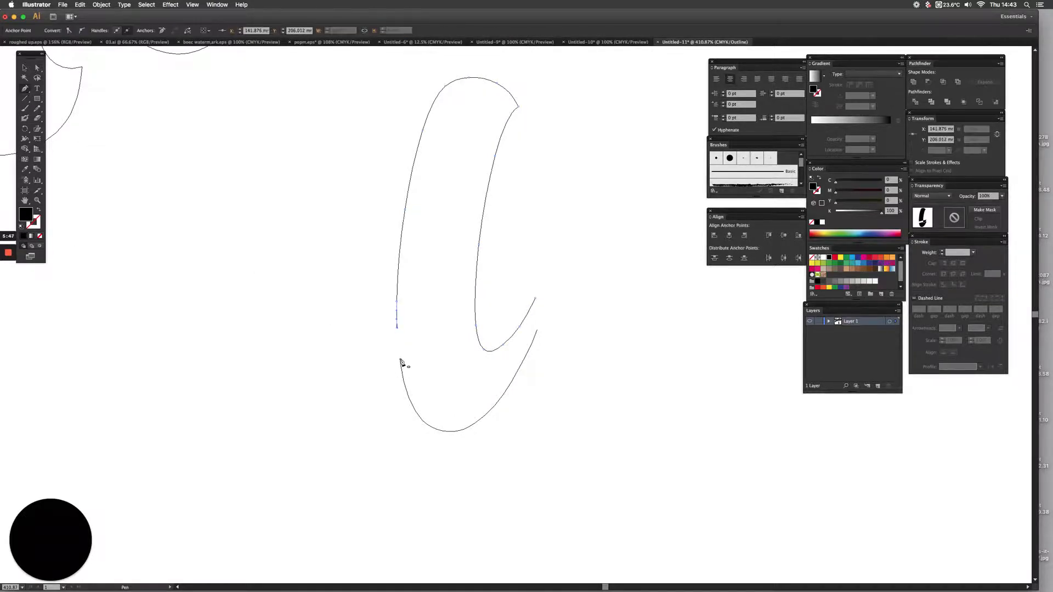
{"action": "left_click", "coordinate": [402, 376]}
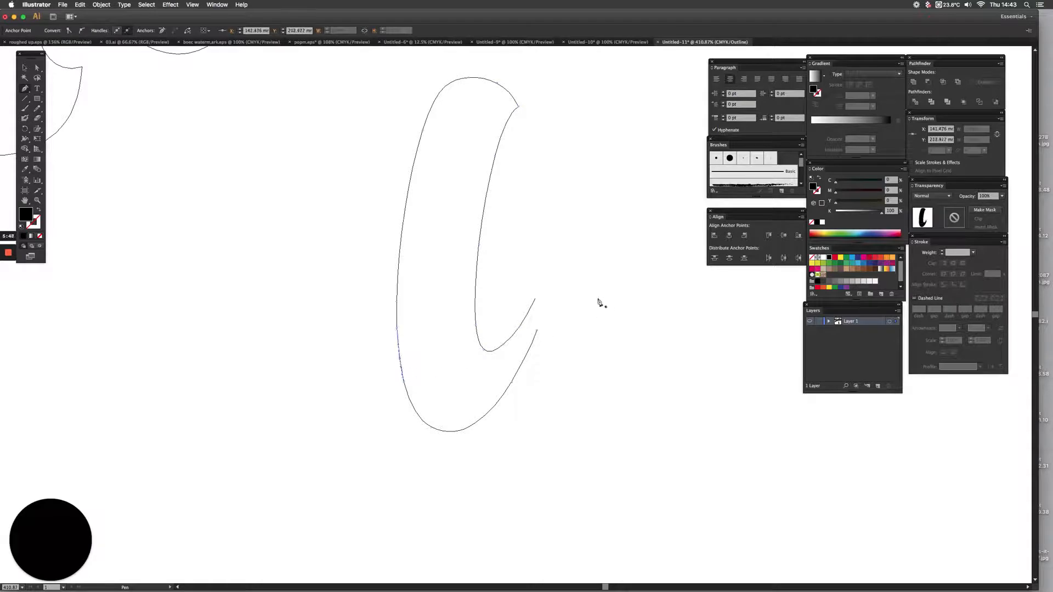
{"action": "left_click", "coordinate": [536, 299]}
{"action": "left_click", "coordinate": [551, 281]}
{"action": "left_click", "coordinate": [531, 345]}
{"action": "left_click", "coordinate": [23, 67]}
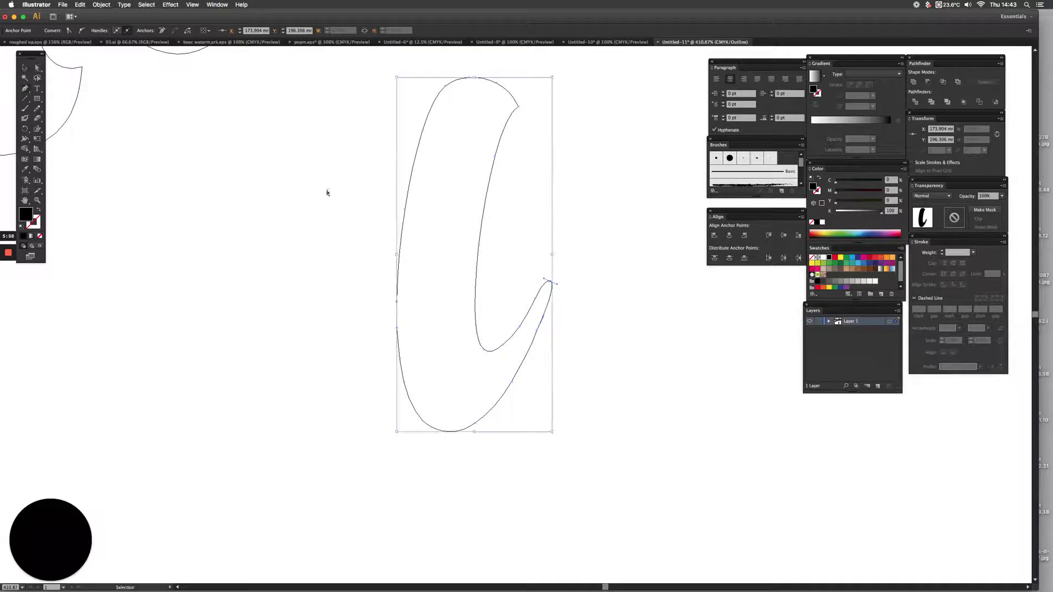
Return to preview mode and rotate the l counterclockwise until it lies almost horizontal below the word
{"action": "key", "text": "super+y"}
{"action": "key", "text": "super+0"}
{"action": "left_click_drag", "start_coordinate": [479, 254], "coordinate": [548, 329]}
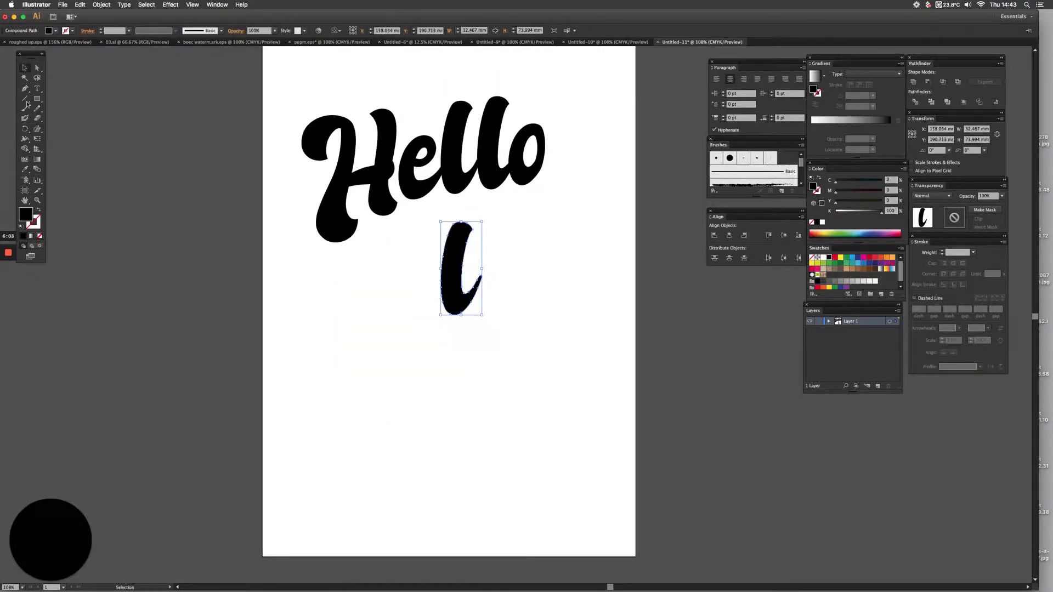
{"action": "left_click", "coordinate": [26, 130]}
{"action": "left_click_drag", "start_coordinate": [388, 291], "coordinate": [525, 316]}
Reflect the rotated l so its tail hooks underneath, stretch it to about 116 by 34 mm and place it beneath "ello"
{"action": "left_click", "coordinate": [24, 132]}
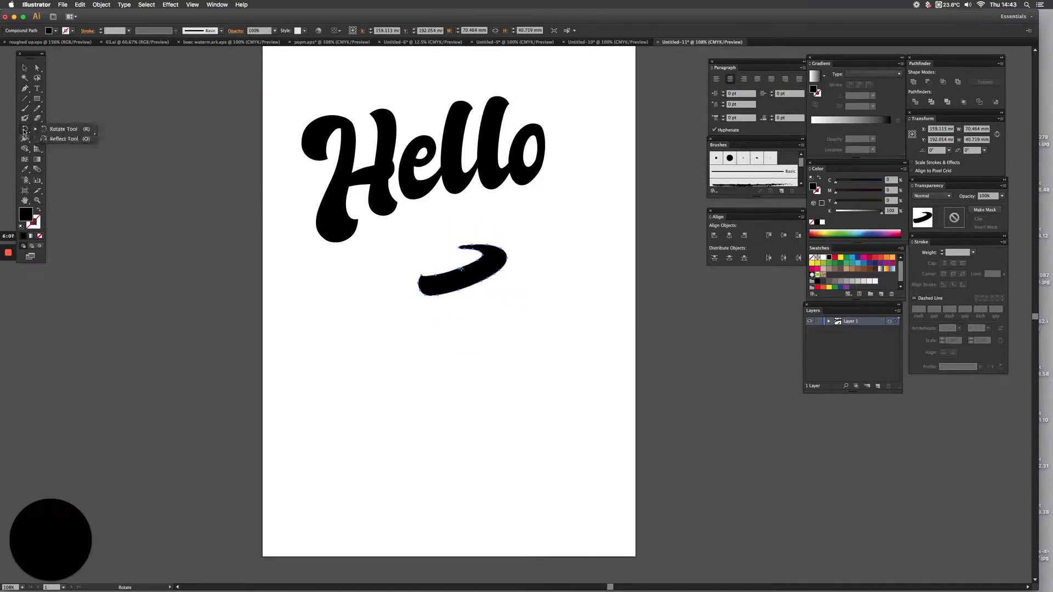
{"action": "left_click", "coordinate": [60, 139]}
{"action": "mouse_move", "coordinate": [442, 272]}
{"action": "left_mouse_down"}
{"action": "mouse_move", "coordinate": [477, 261]}
{"action": "mouse_move", "coordinate": [542, 272]}
{"action": "left_mouse_up"}
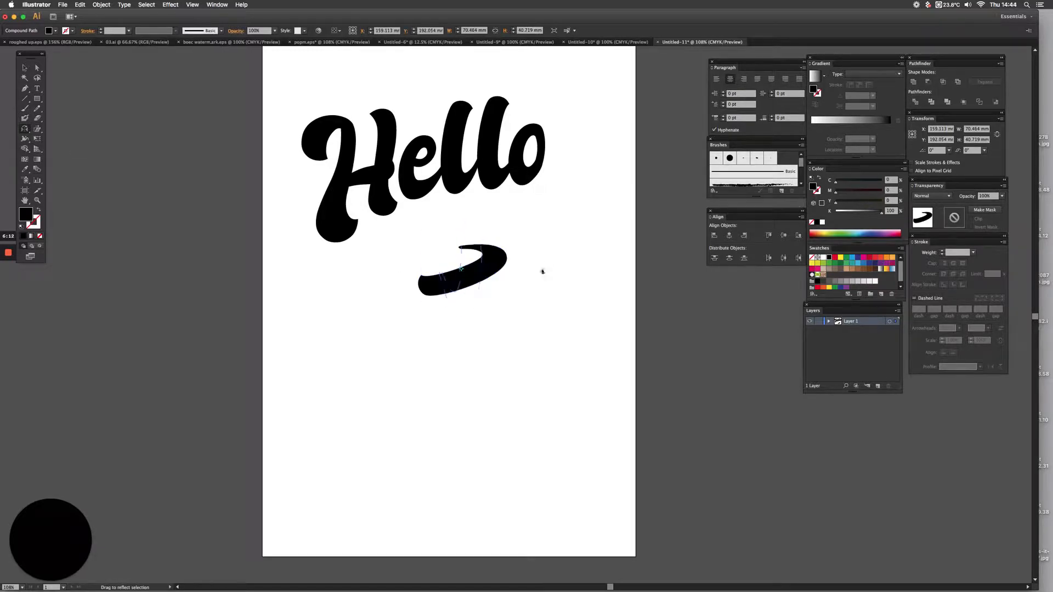
{"action": "left_click_drag", "start_coordinate": [499, 191], "coordinate": [500, 191]}
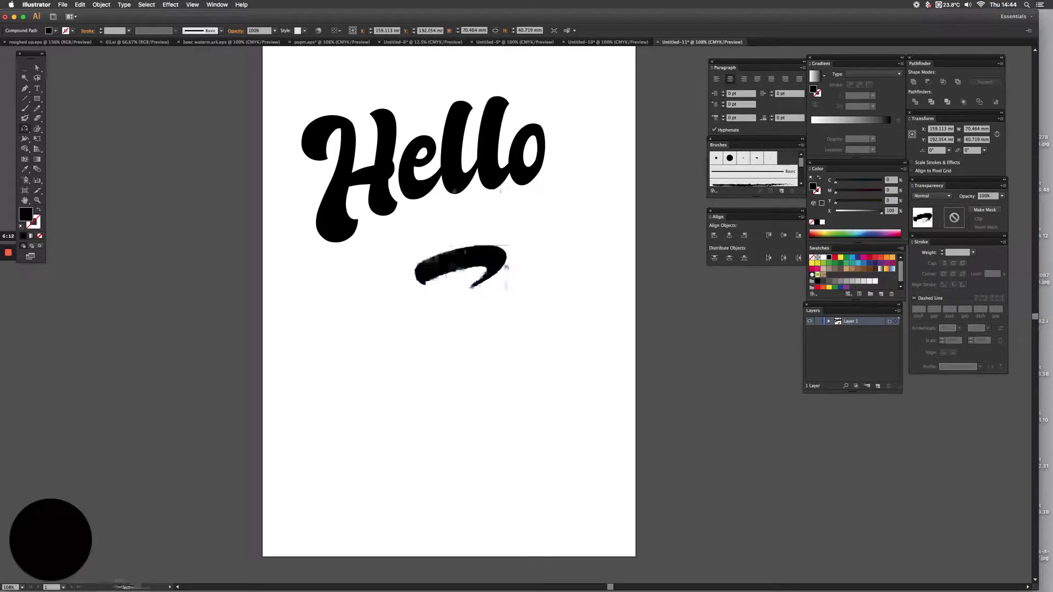
{"action": "key", "text": "v"}
{"action": "left_click_drag", "start_coordinate": [507, 266], "coordinate": [489, 217]}
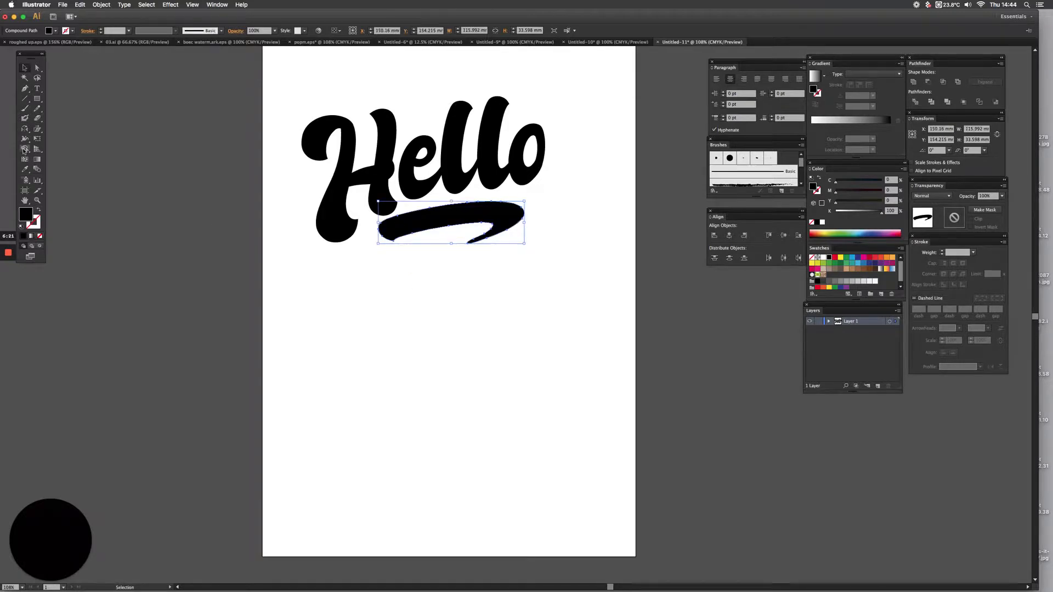
Rotate the swoosh slightly counterclockwise to follow the slope of the lettering's baseline
{"action": "left_click", "coordinate": [24, 130]}
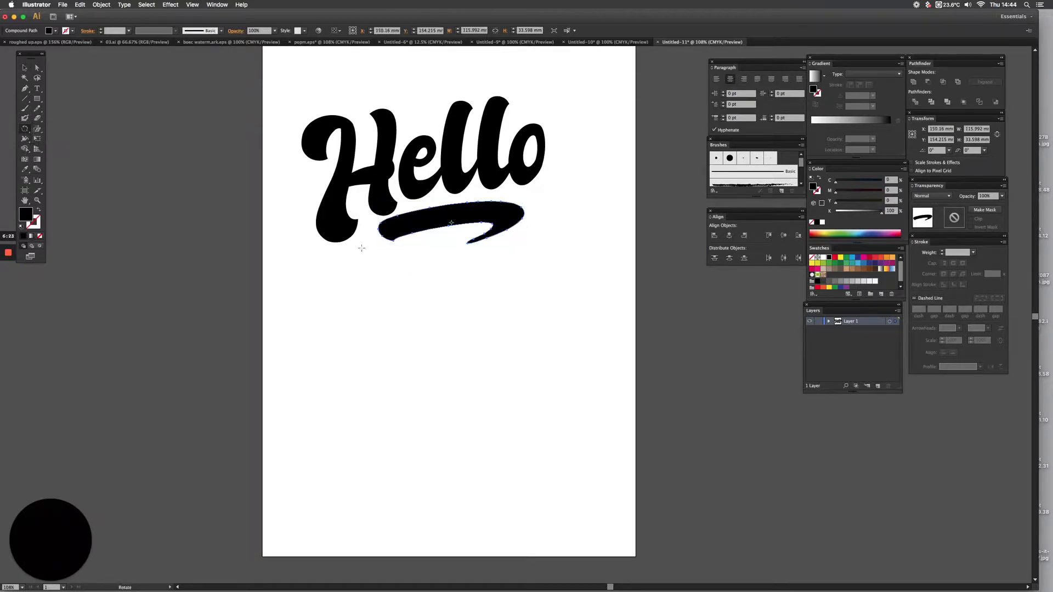
{"action": "left_click_drag", "start_coordinate": [369, 258], "coordinate": [369, 264]}
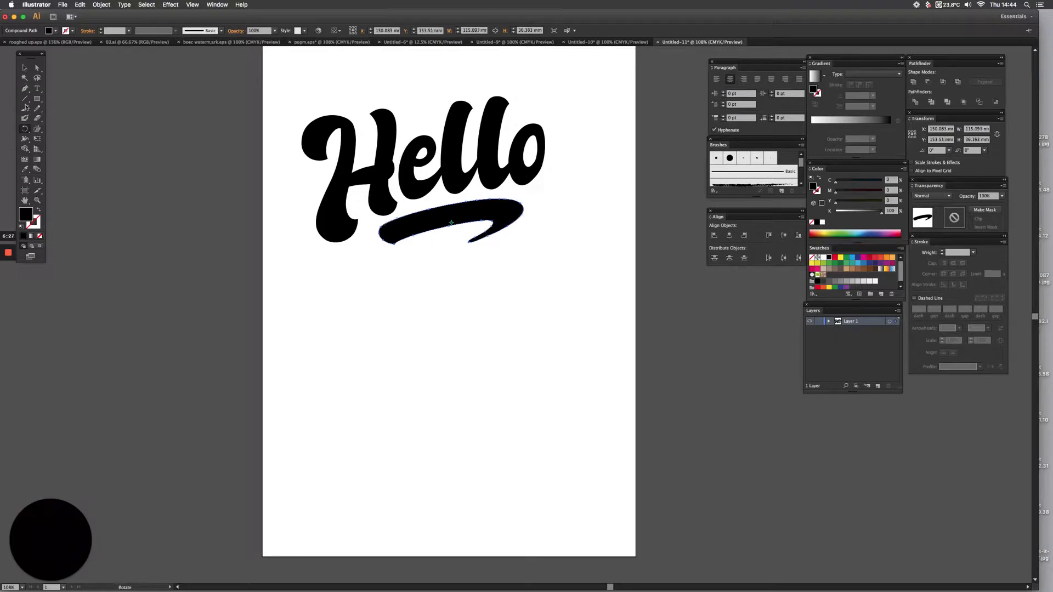
{"action": "left_click", "coordinate": [25, 68]}
{"action": "left_click", "coordinate": [248, 93]}
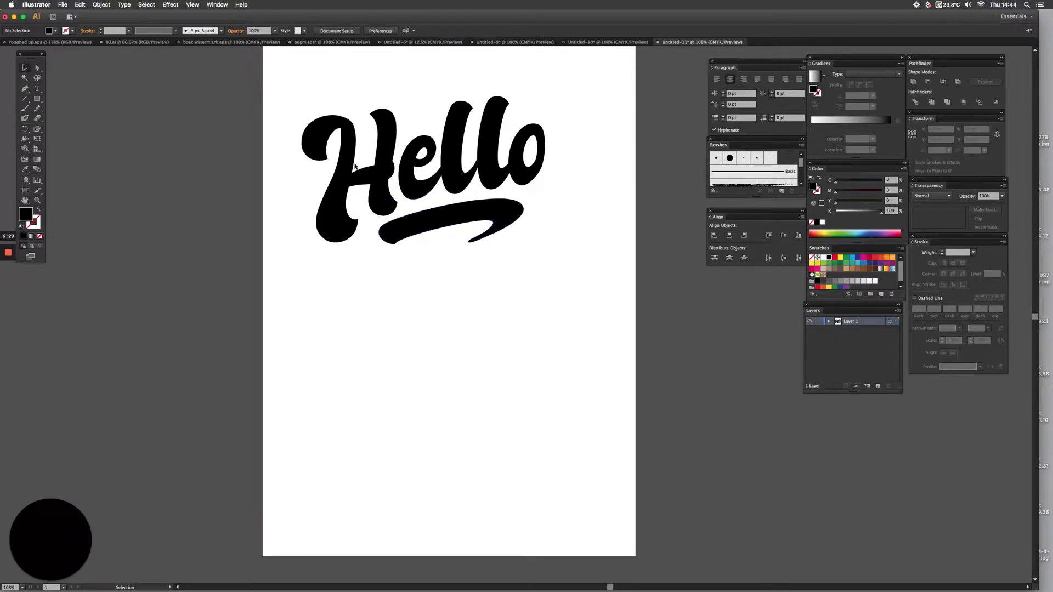
Group the Hello lettering with the swoosh and move the group slightly up and to the left on the artboard
{"action": "key", "text": "super+a"}
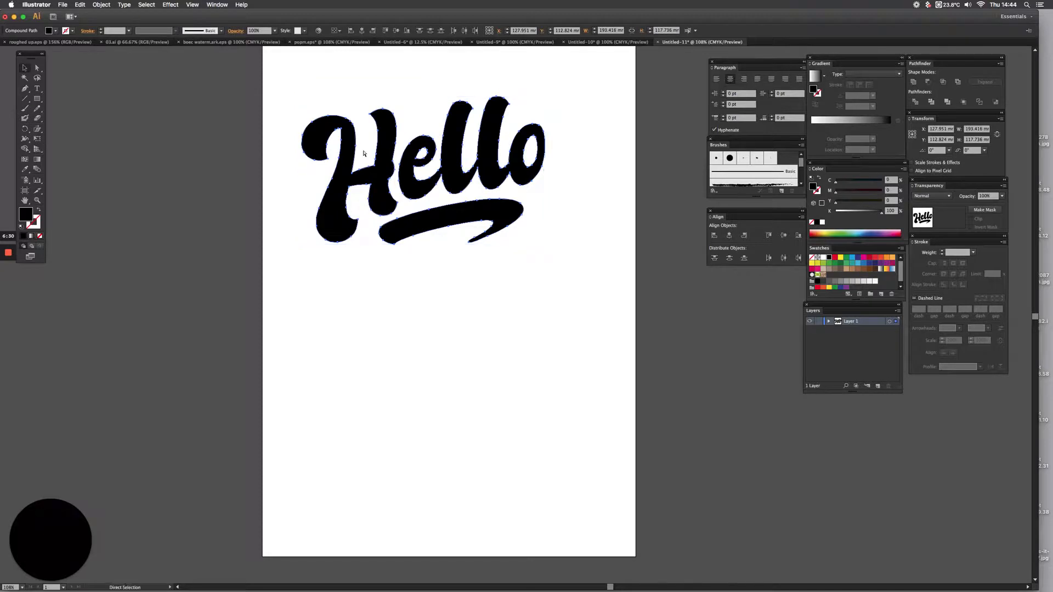
{"action": "key", "text": "super+g"}
{"action": "scroll", "coordinate": [449, 302], "scroll_direction": "left", "scroll_amount": 2}
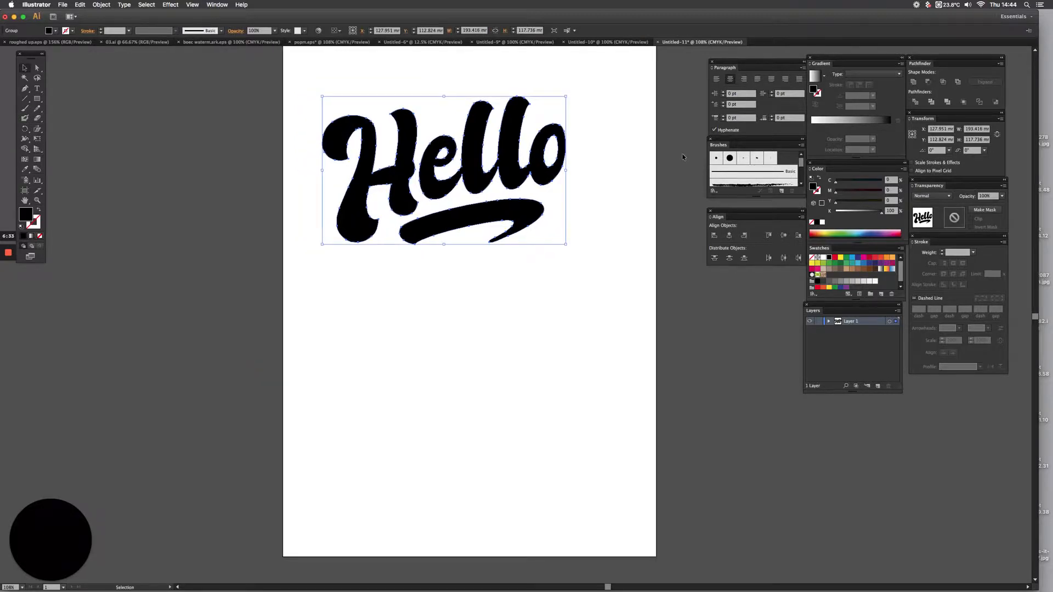
{"action": "left_click_drag", "start_coordinate": [485, 160], "coordinate": [479, 147]}
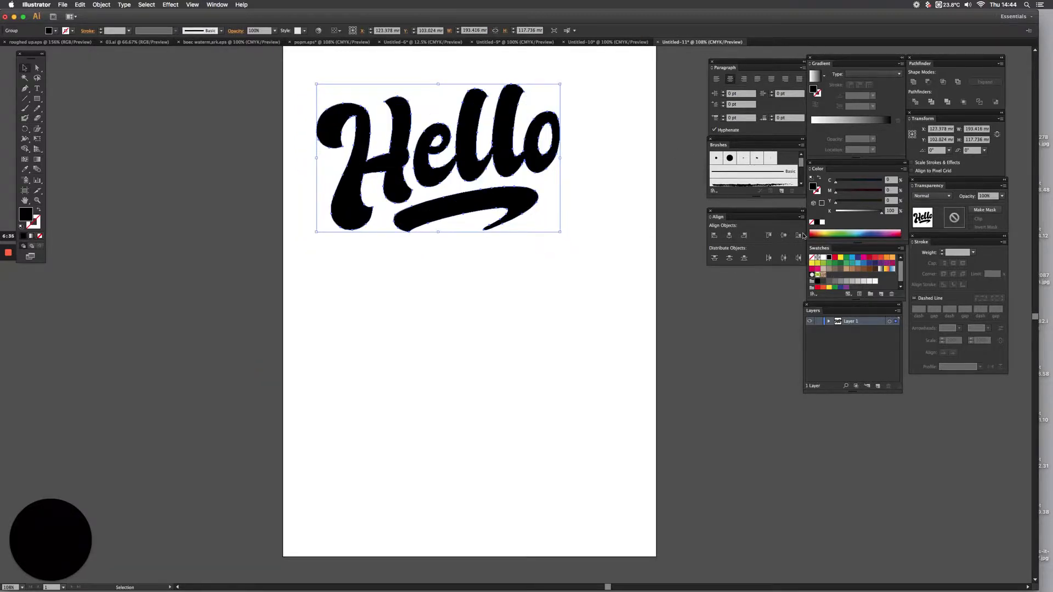
Fill the grouped lettering with magenta and give it a yellow stroke of 12 pt
{"action": "left_click", "coordinate": [841, 264]}
{"action": "left_click", "coordinate": [864, 257]}
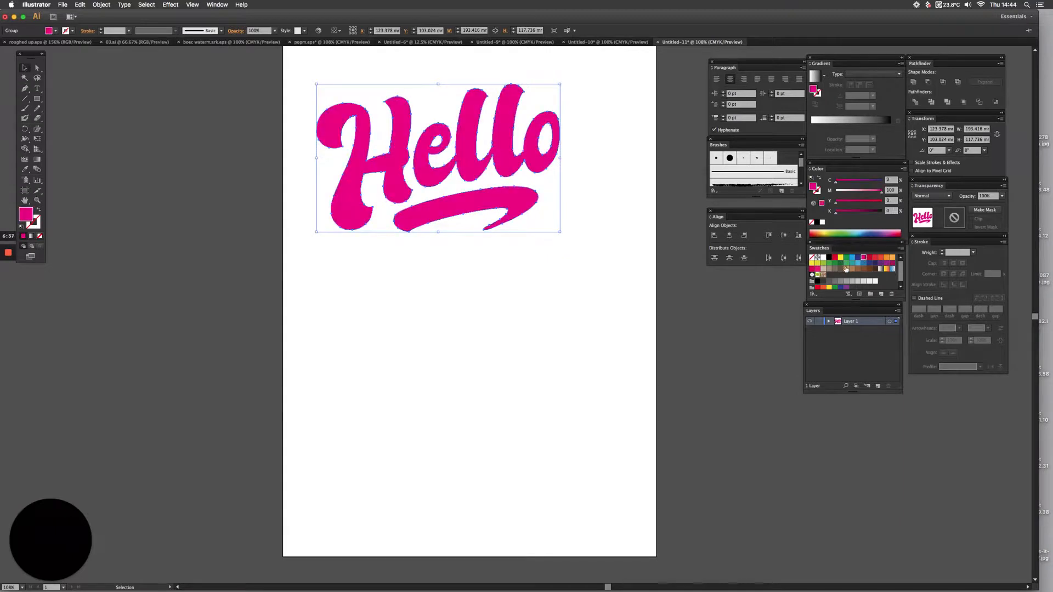
{"action": "left_click", "coordinate": [34, 222]}
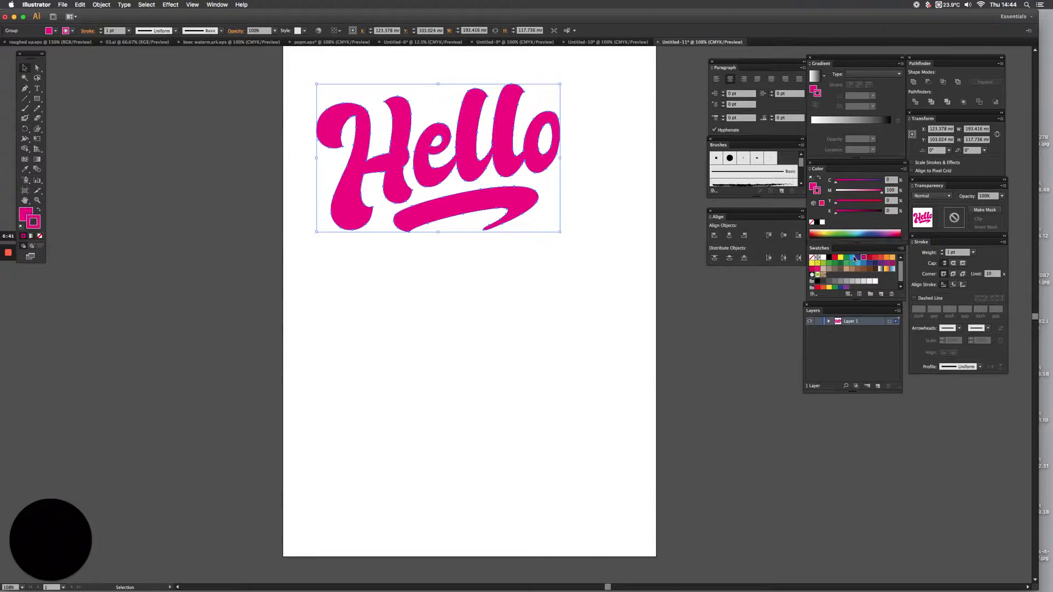
{"action": "left_click", "coordinate": [830, 258]}
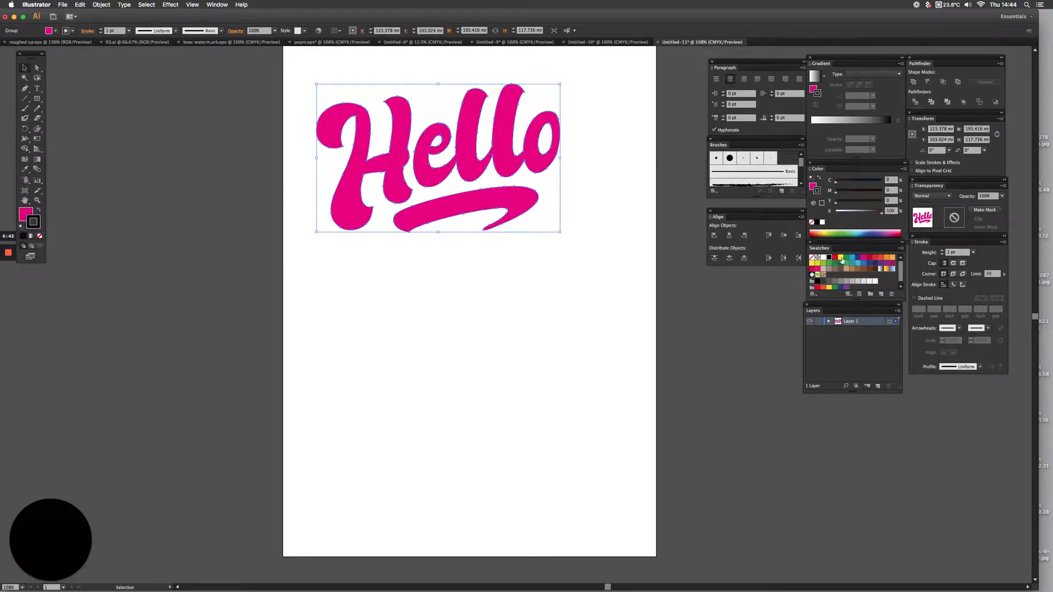
{"action": "left_click", "coordinate": [841, 258]}
{"action": "left_click", "coordinate": [954, 254]}
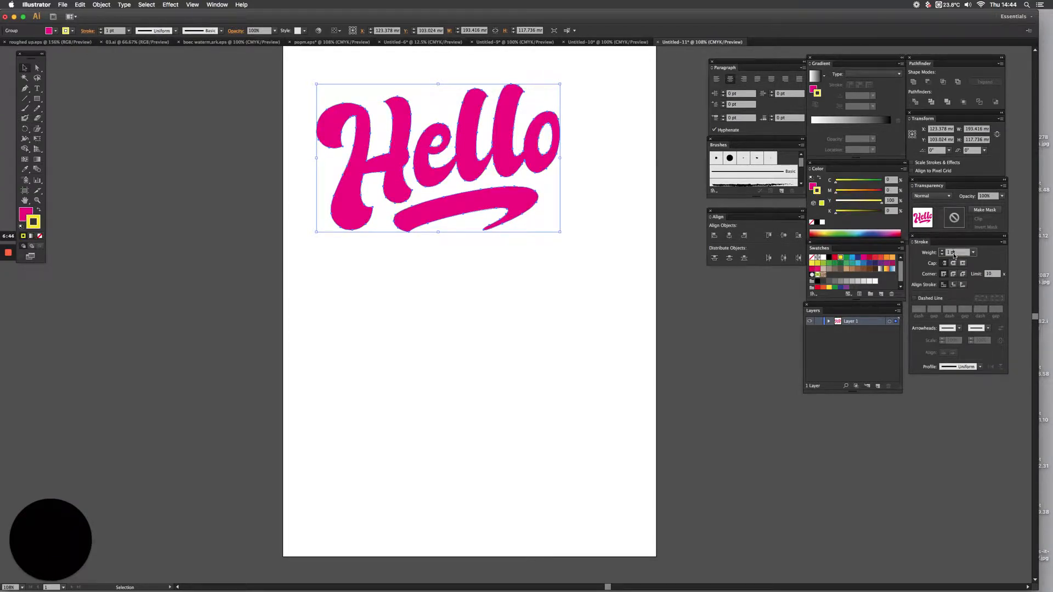
{"action": "key", "text": "Return"}
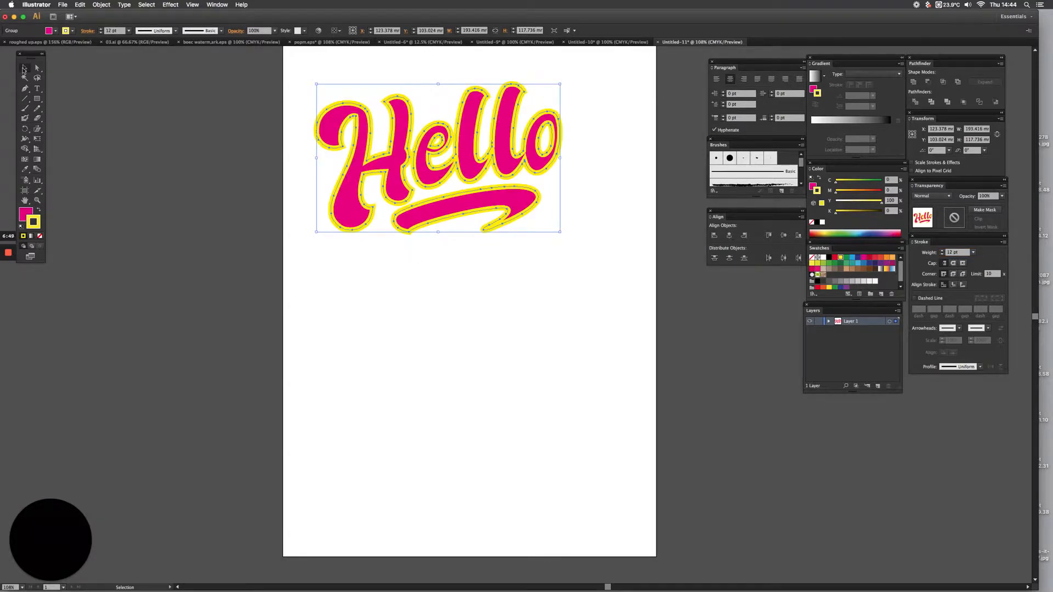
Duplicate the outlined lettering below the original and remove the stroke from the upper copy
{"action": "left_click_drag", "start_coordinate": [399, 326], "coordinate": [399, 348]}
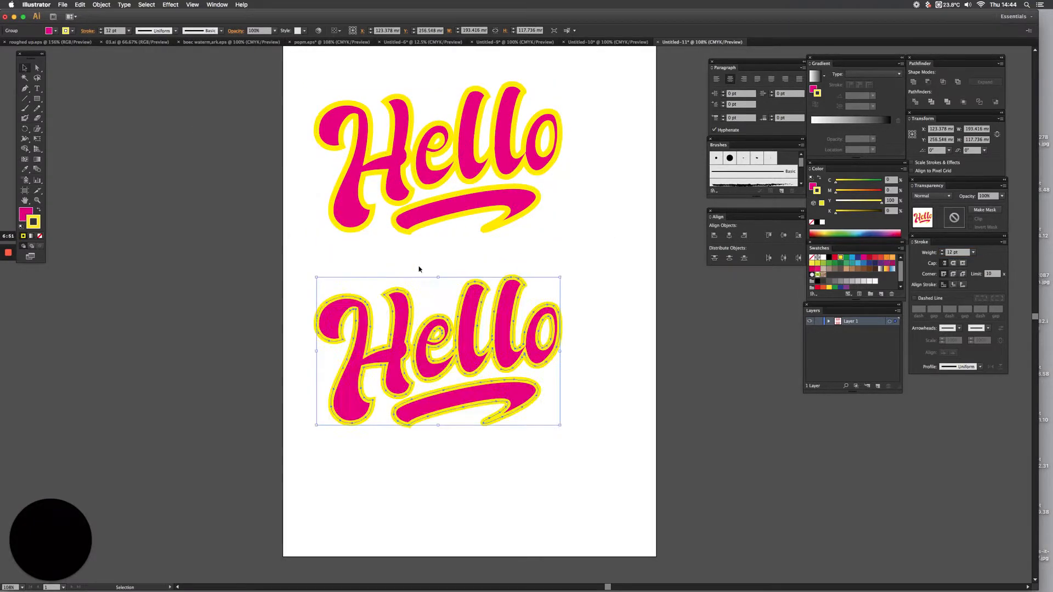
{"action": "left_click", "coordinate": [406, 166]}
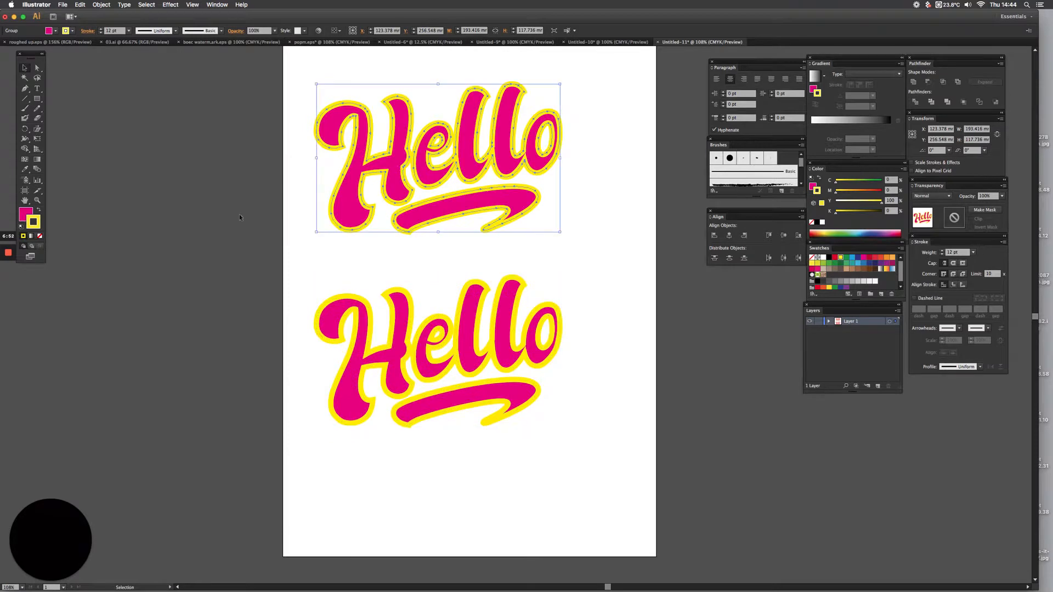
{"action": "left_click", "coordinate": [40, 236]}
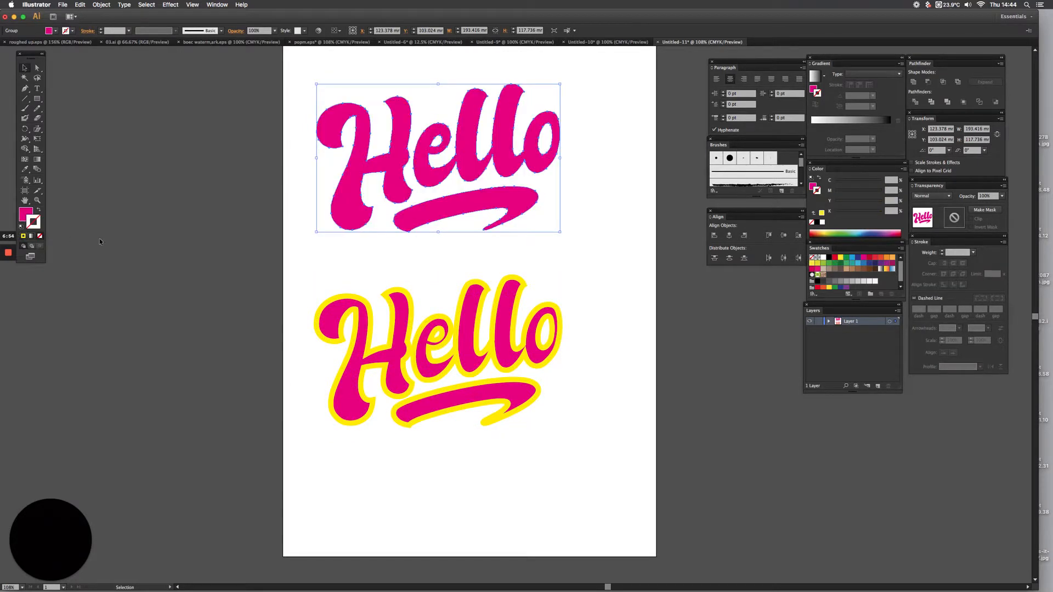
Stack the strokeless magenta lettering in front of the yellow-outlined copy in exact alignment, and deselect the artwork
{"action": "left_click", "coordinate": [367, 206]}
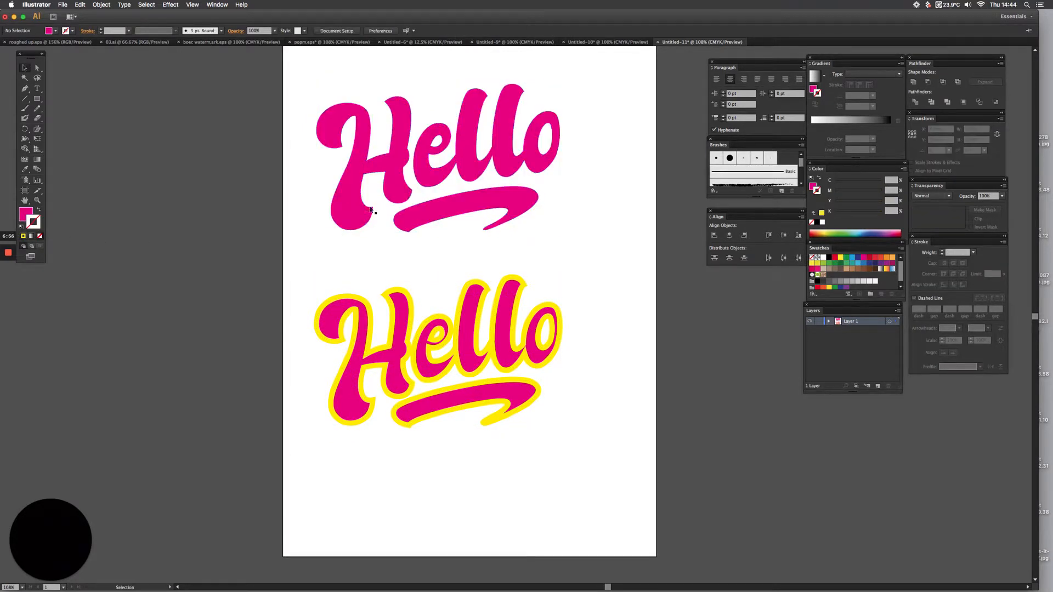
{"action": "left_click", "coordinate": [368, 211]}
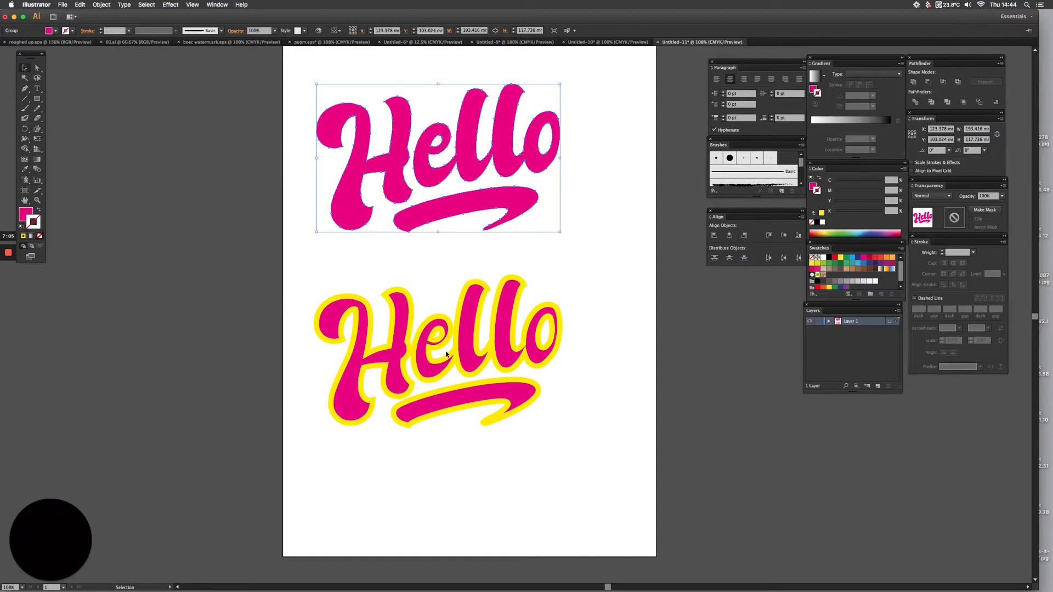
{"action": "left_click_drag", "start_coordinate": [470, 167], "coordinate": [471, 169]}
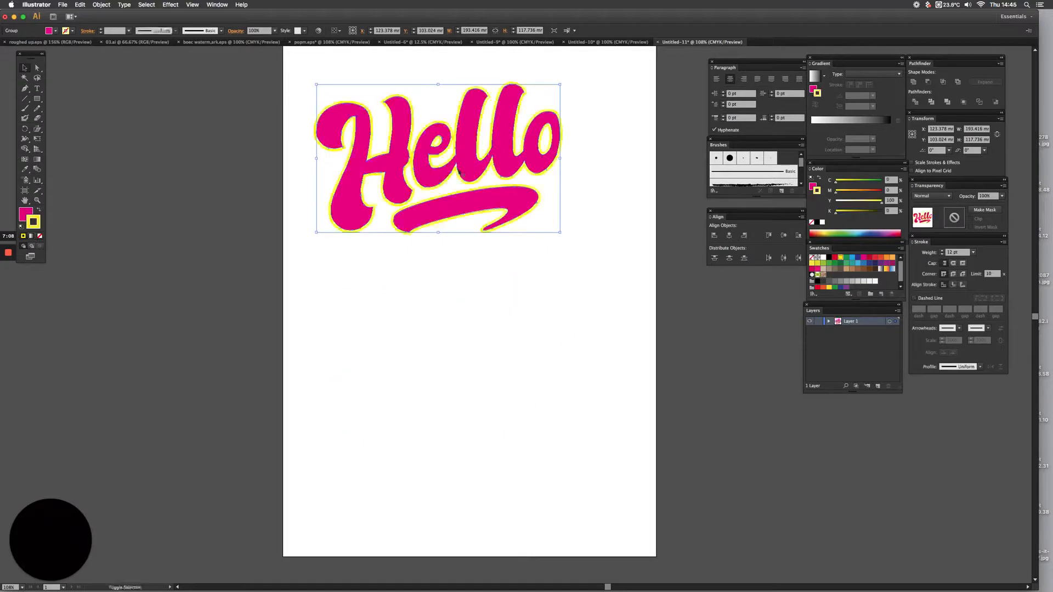
{"action": "left_click", "coordinate": [296, 225]}
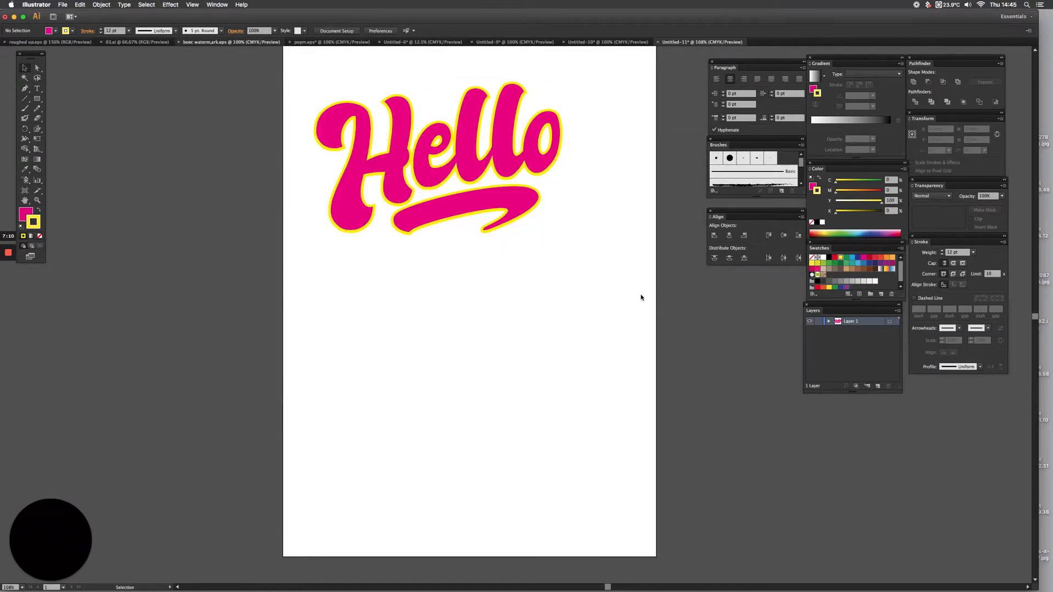
{"action": "key", "text": "space"}
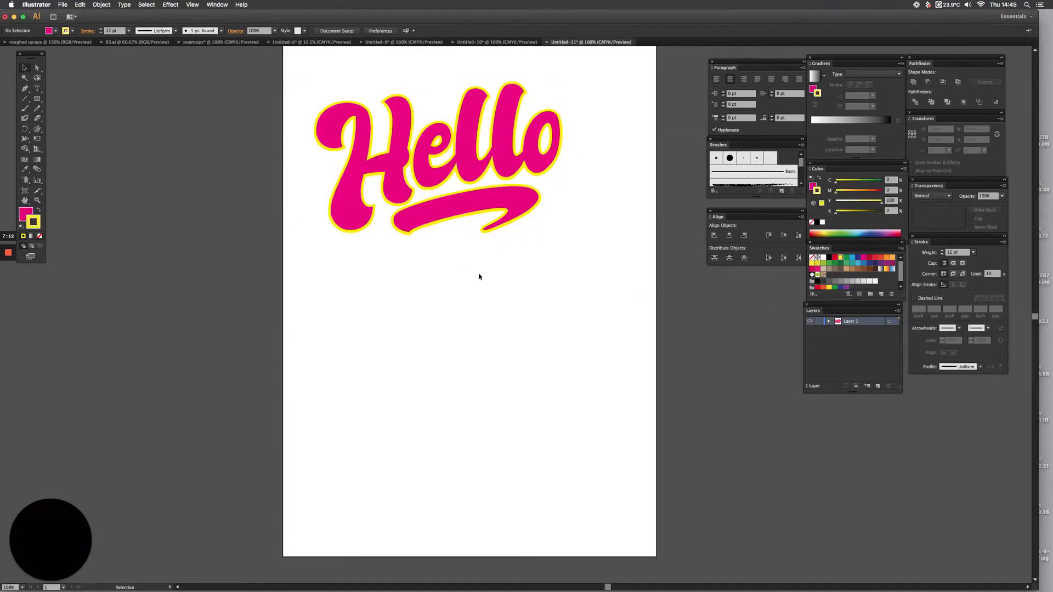
Select the stacked Hello lettering and swoosh, check their paths in outline view, and return to the preview with nothing selected
{"action": "scroll", "coordinate": [466, 269], "scroll_direction": "up", "scroll_amount": 3}
{"action": "left_click_drag", "start_coordinate": [305, 108], "coordinate": [574, 279]}
{"action": "key", "text": "ctrl+y"}
{"action": "key", "text": "ctrl+y"}
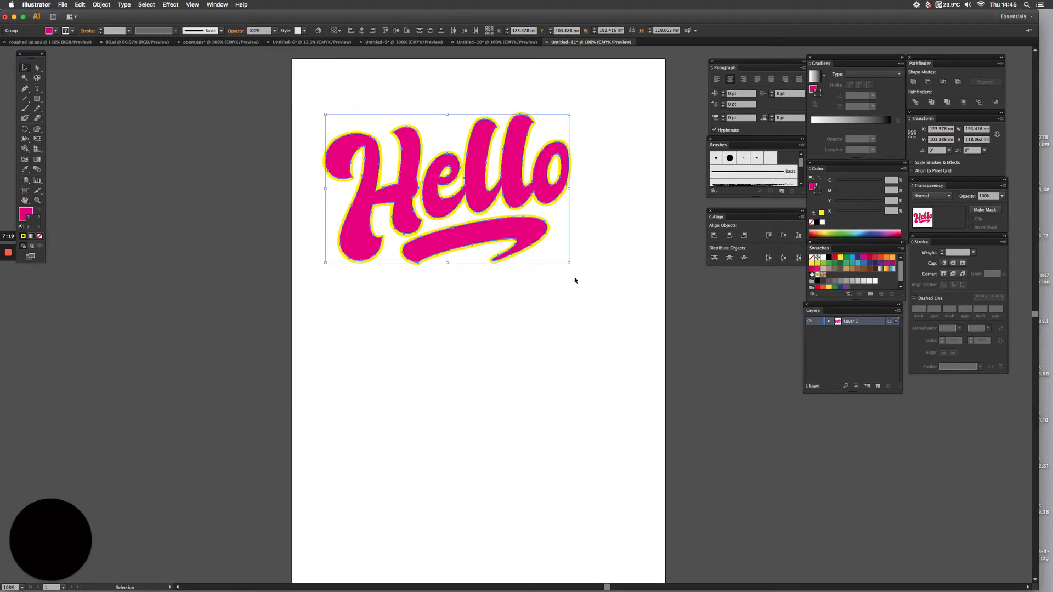
{"action": "left_click", "coordinate": [148, 173]}
Draw a rectangle about 310 by 240 mm across the upper artboard, covering the lettering, with a black fill and no stroke
{"action": "left_click", "coordinate": [37, 99]}
{"action": "mouse_move", "coordinate": [282, 57]}
{"action": "left_mouse_down"}
{"action": "mouse_move", "coordinate": [606, 329]}
{"action": "mouse_move", "coordinate": [673, 360]}
{"action": "left_mouse_up"}
{"action": "left_click", "coordinate": [829, 258]}
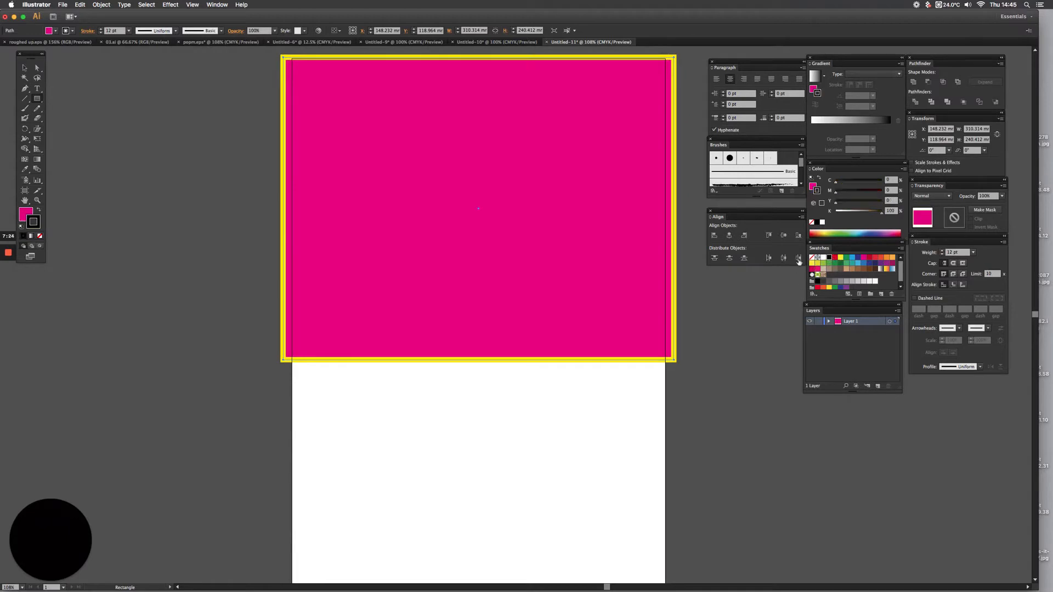
{"action": "left_click_drag", "start_coordinate": [34, 223], "coordinate": [25, 214]}
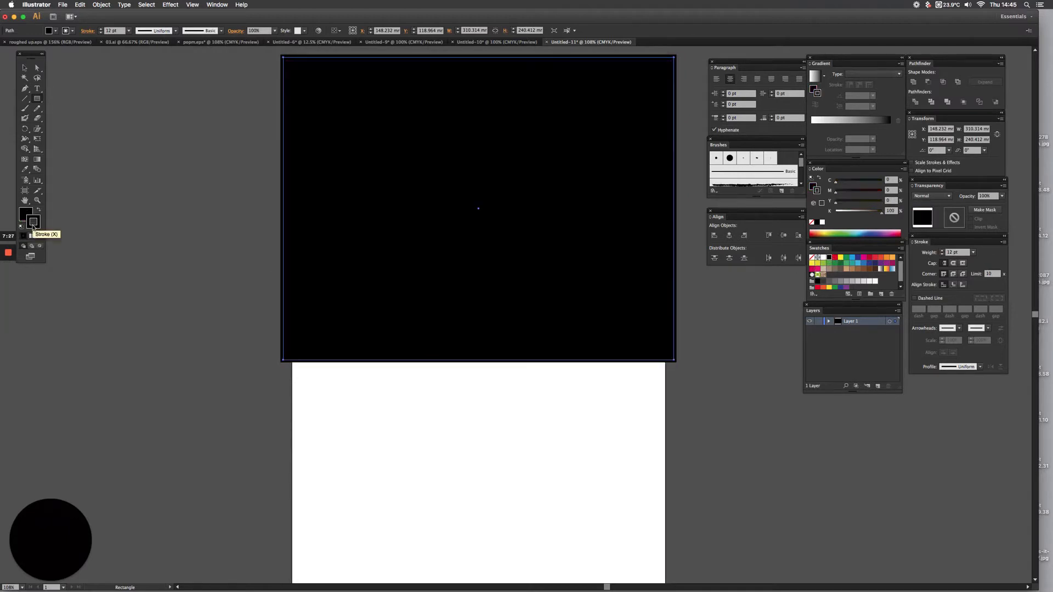
{"action": "left_click", "coordinate": [40, 236]}
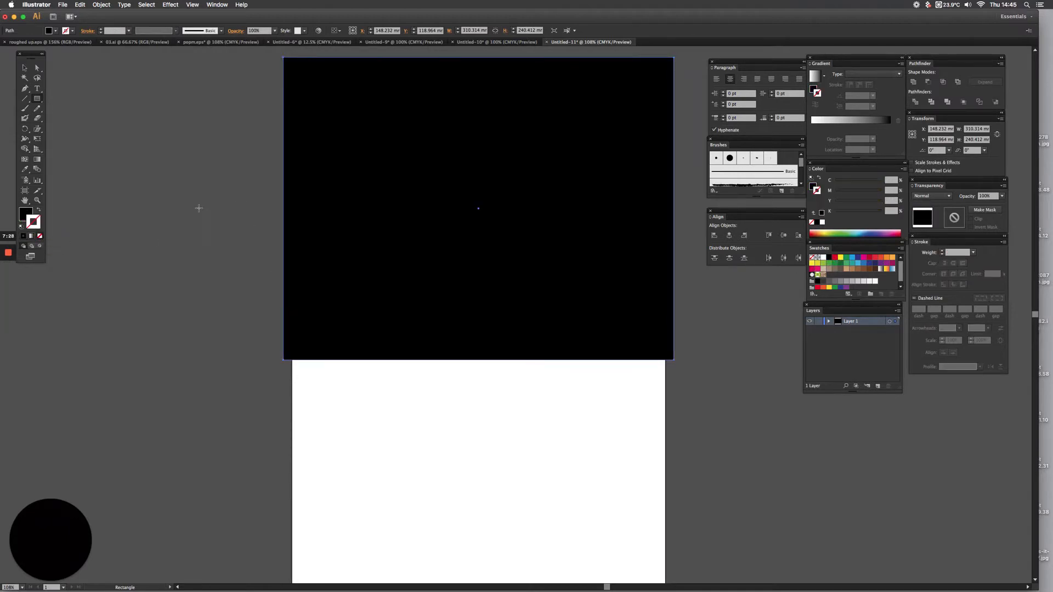
Send the black rectangle behind the Hello lettering as its background and deselect it
{"action": "key", "text": "super+shift+bracketleft"}
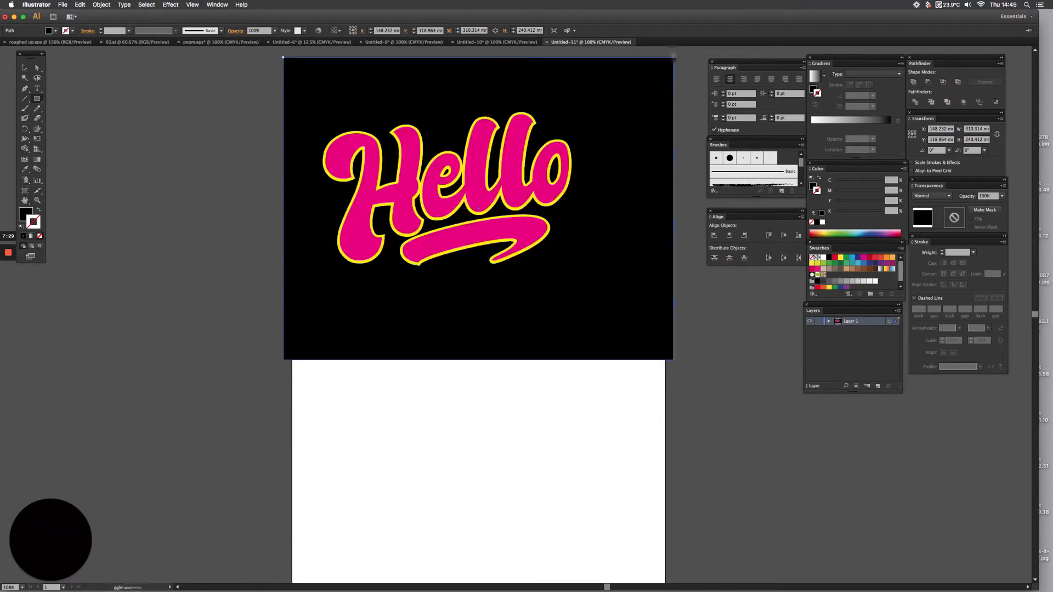
{"action": "left_click", "coordinate": [119, 110]}
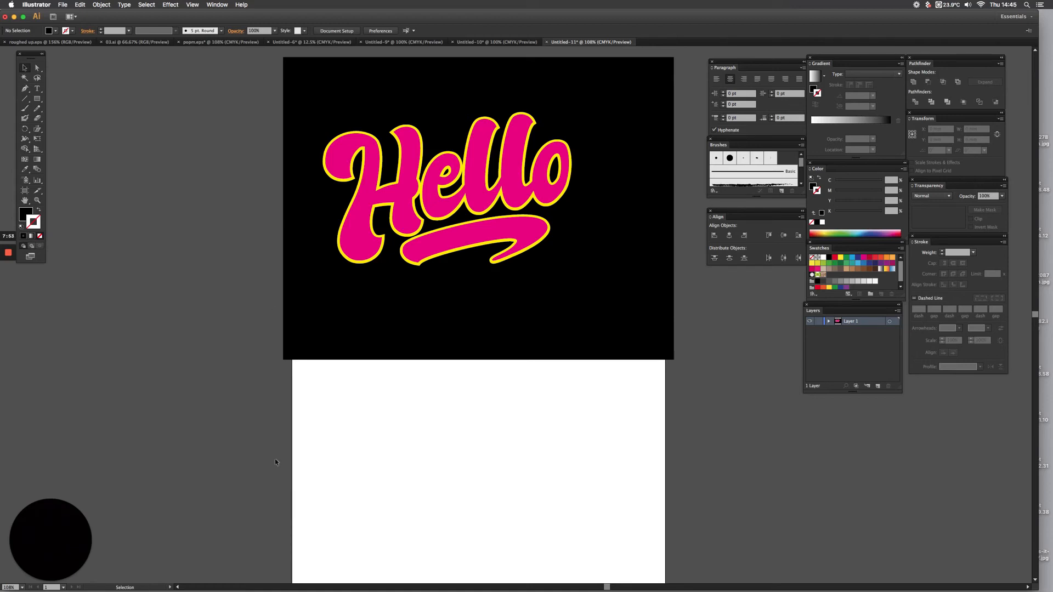
{"action": "mouse_move", "coordinate": [10, 248]}
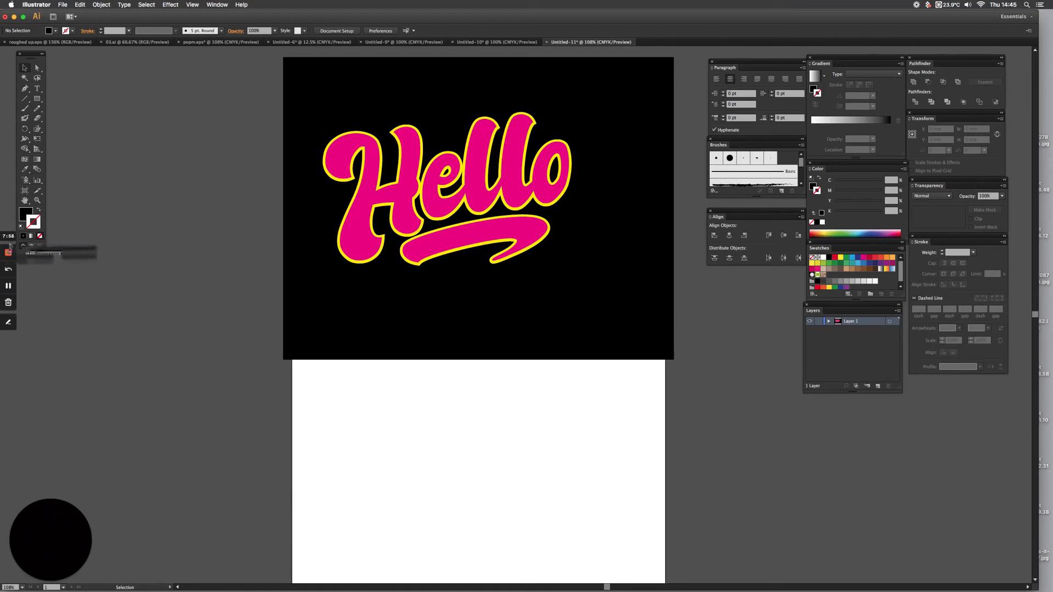